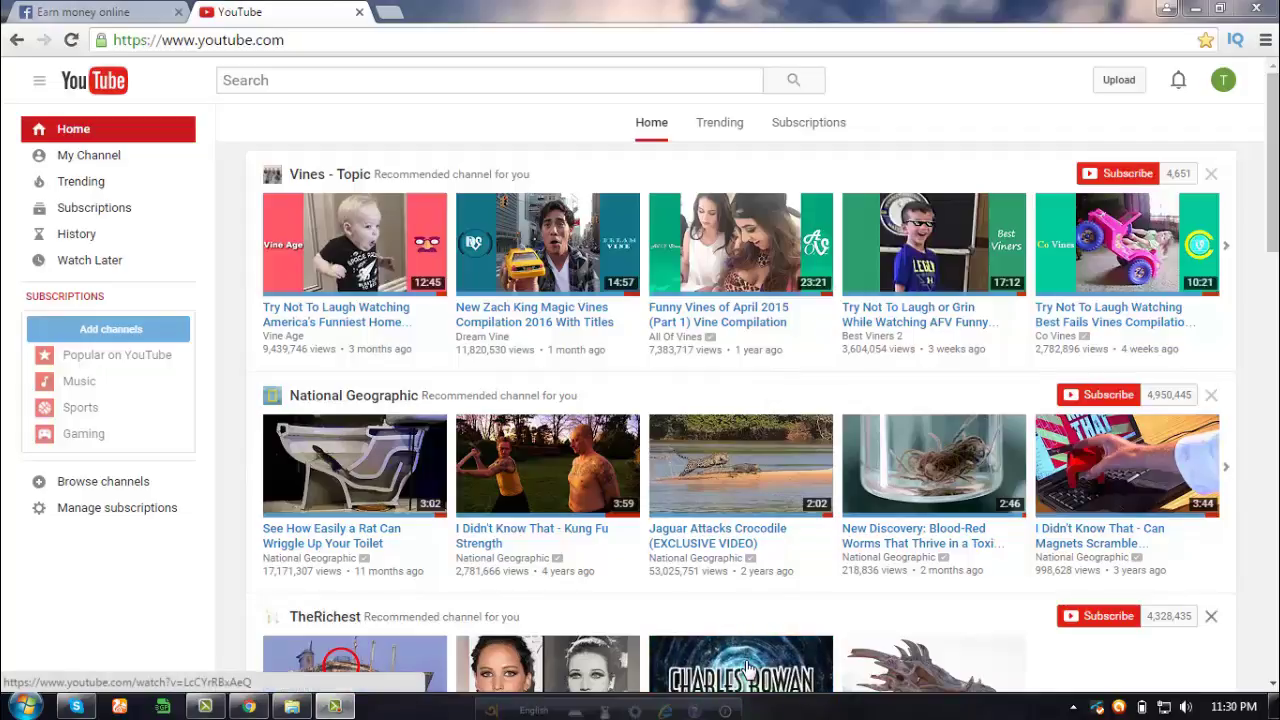
- Go to the Creator Studio Channel page showing 0 copyright strikes and monetization Enabled
mouse_move(135, 412)
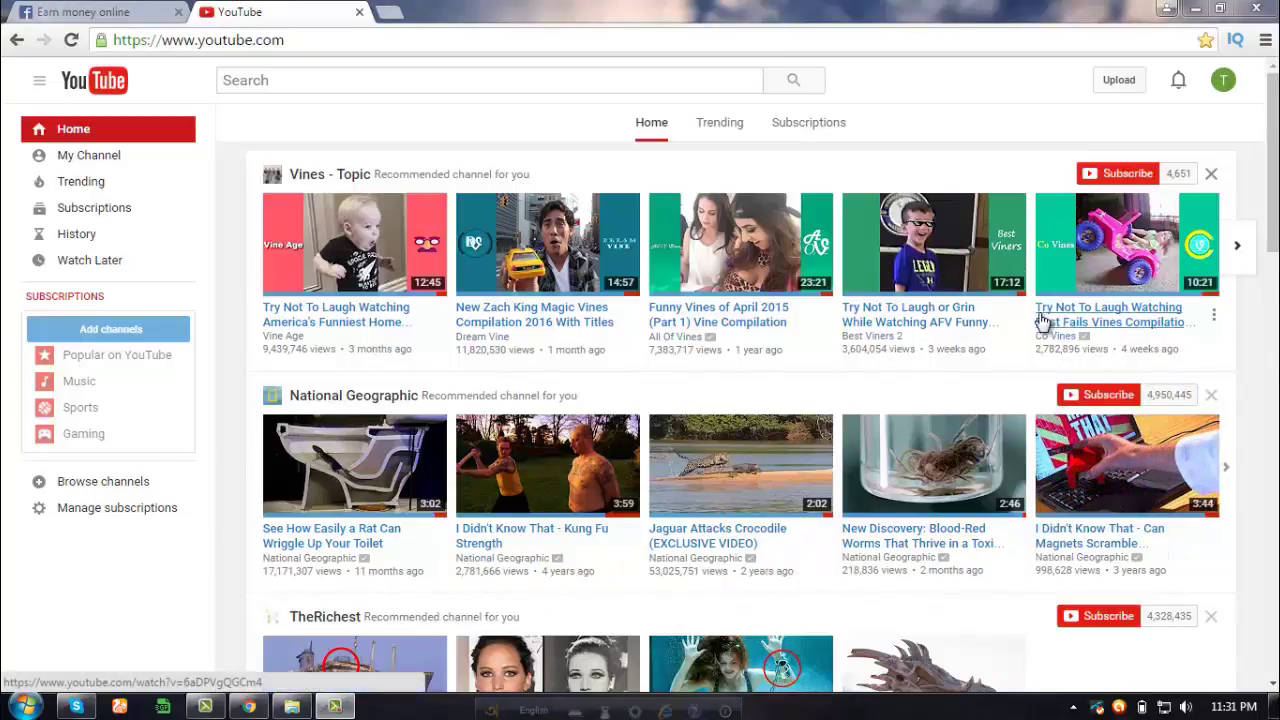
left_click(1226, 95)
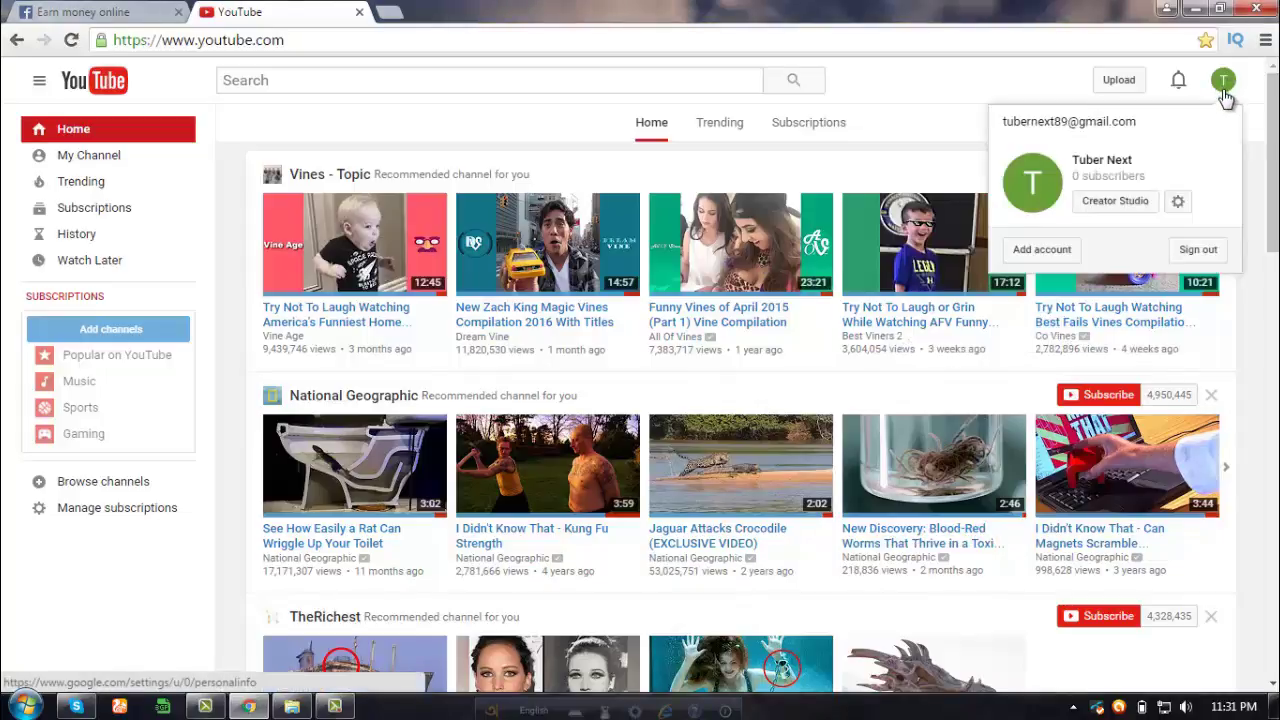
left_click(1124, 200)
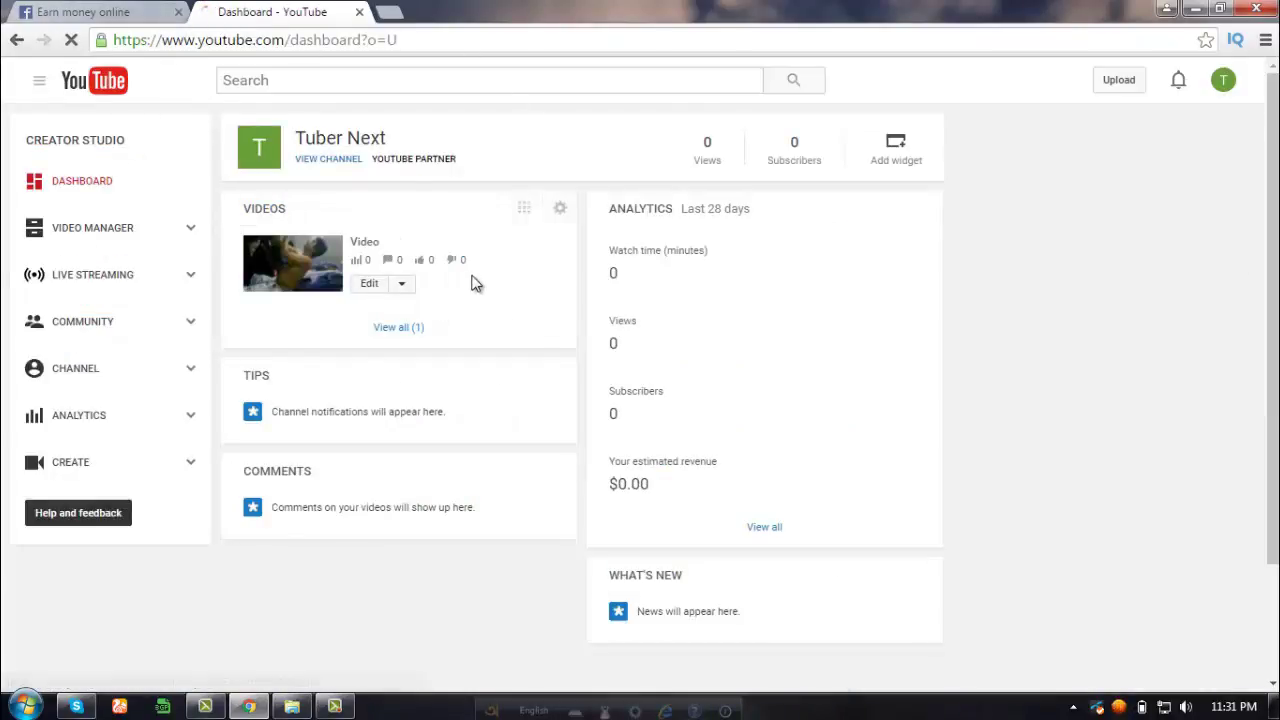
left_click(88, 372)
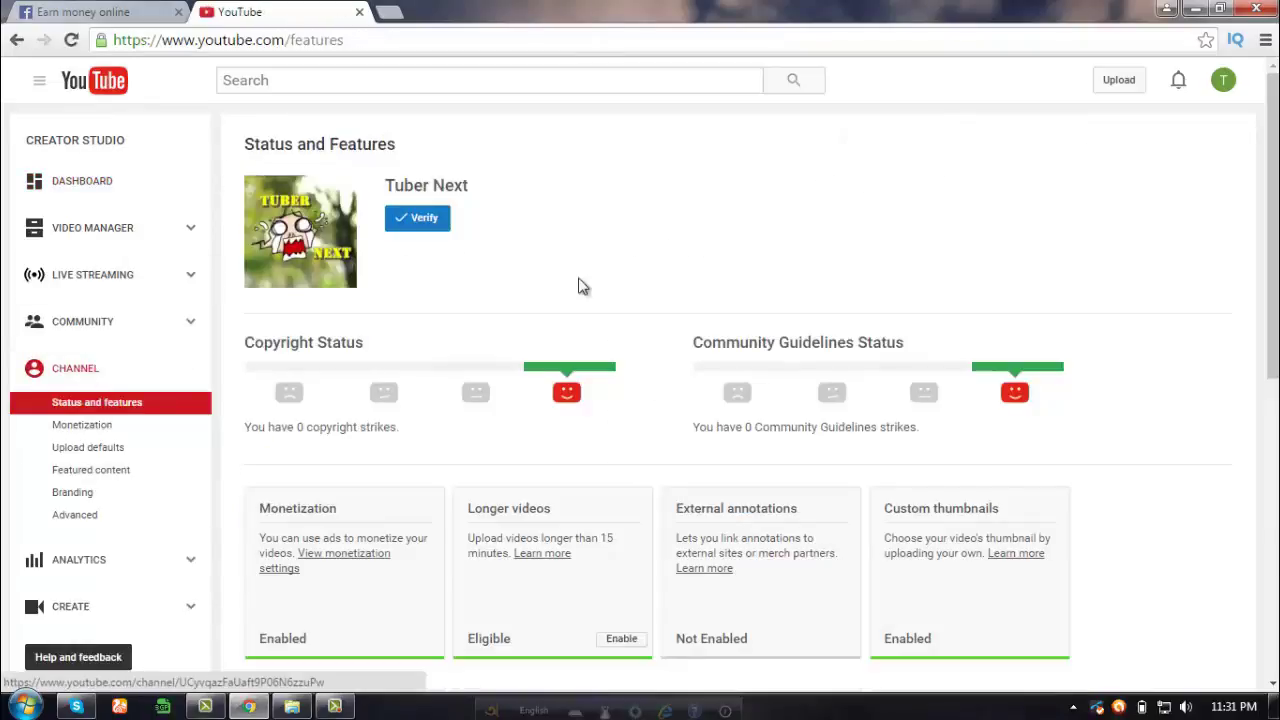
scroll(571, 289, "down", 2)
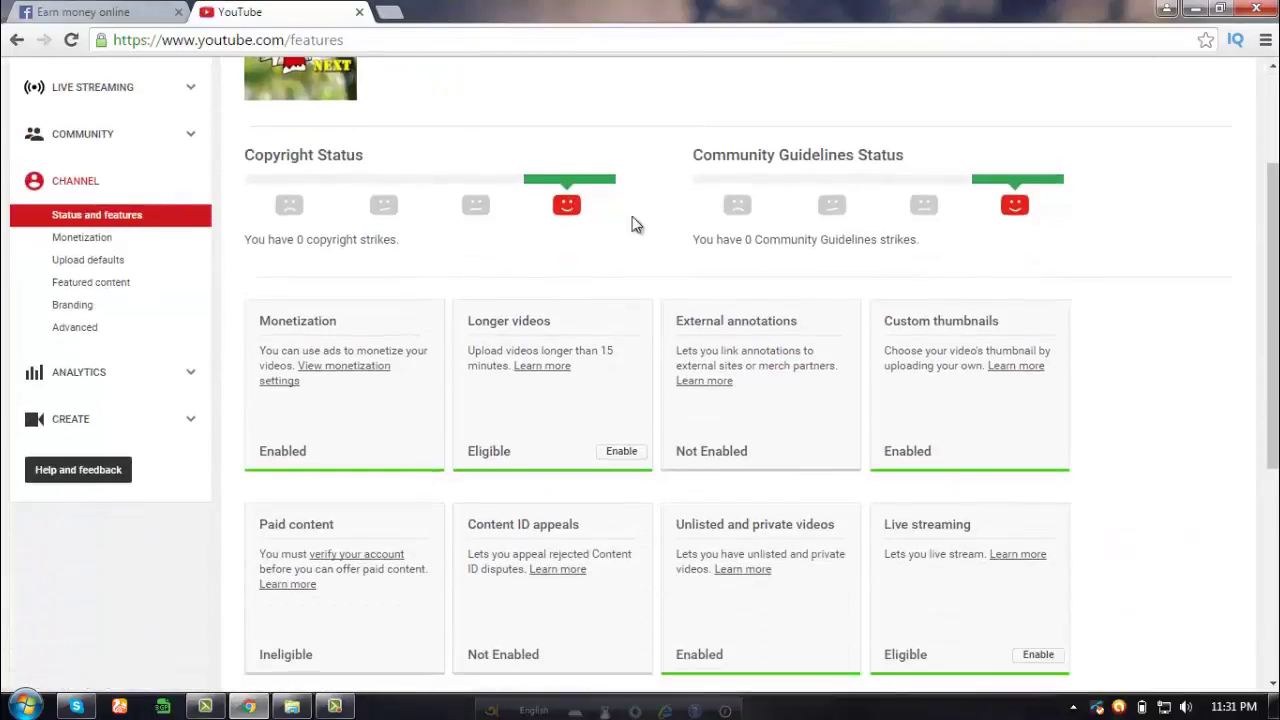
scroll(800, 334, "up", 2)
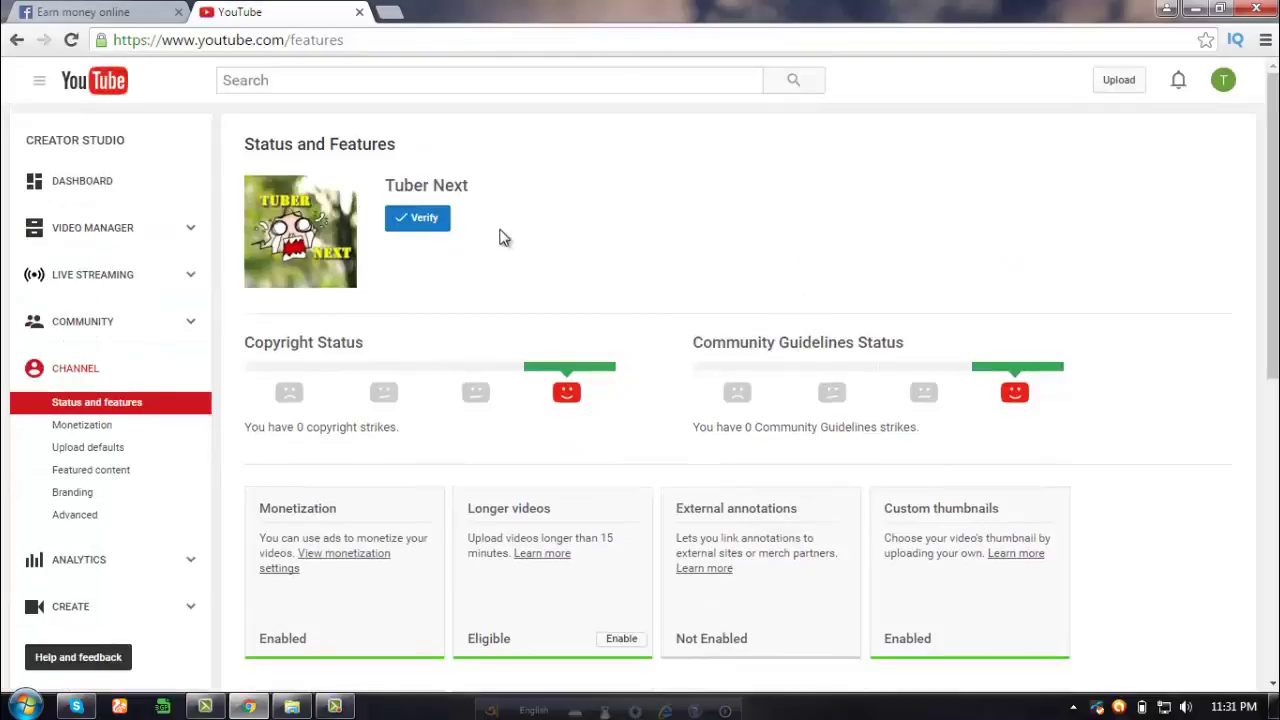
- Open monetization settings, expand 'How will I be paid?' and choose to associate an AdSense account
left_click(343, 562)
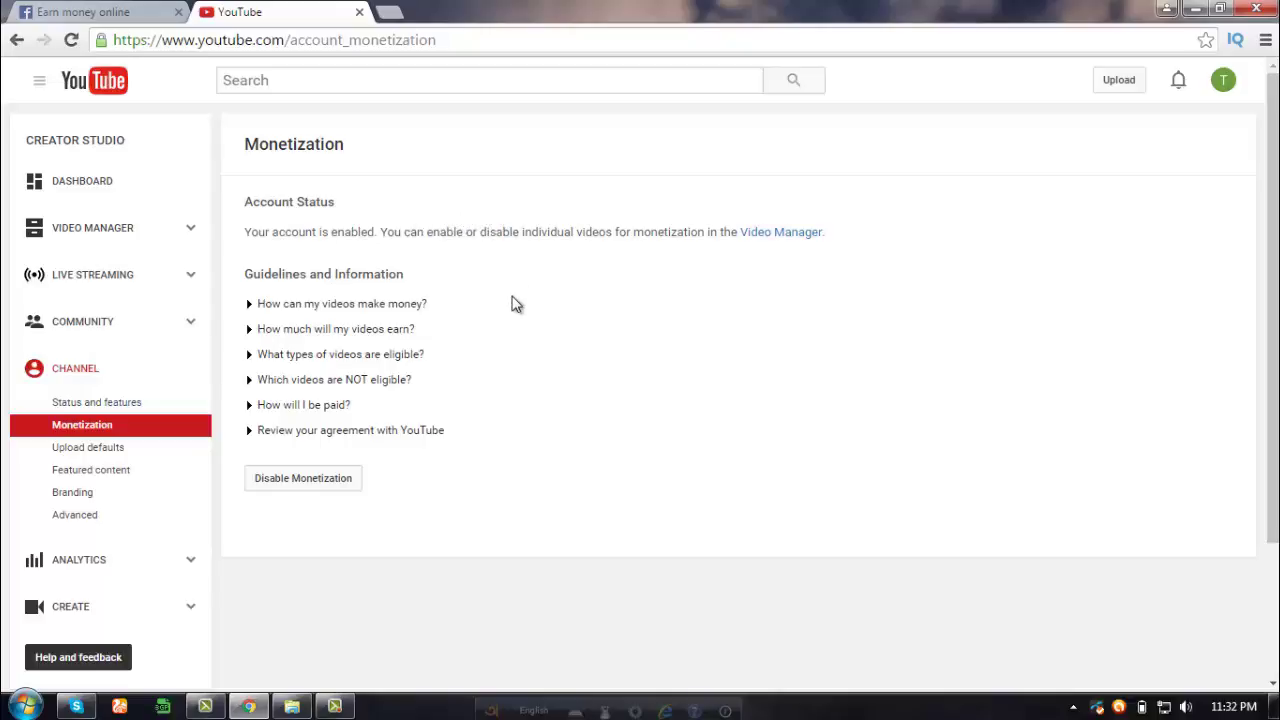
left_click(318, 412)
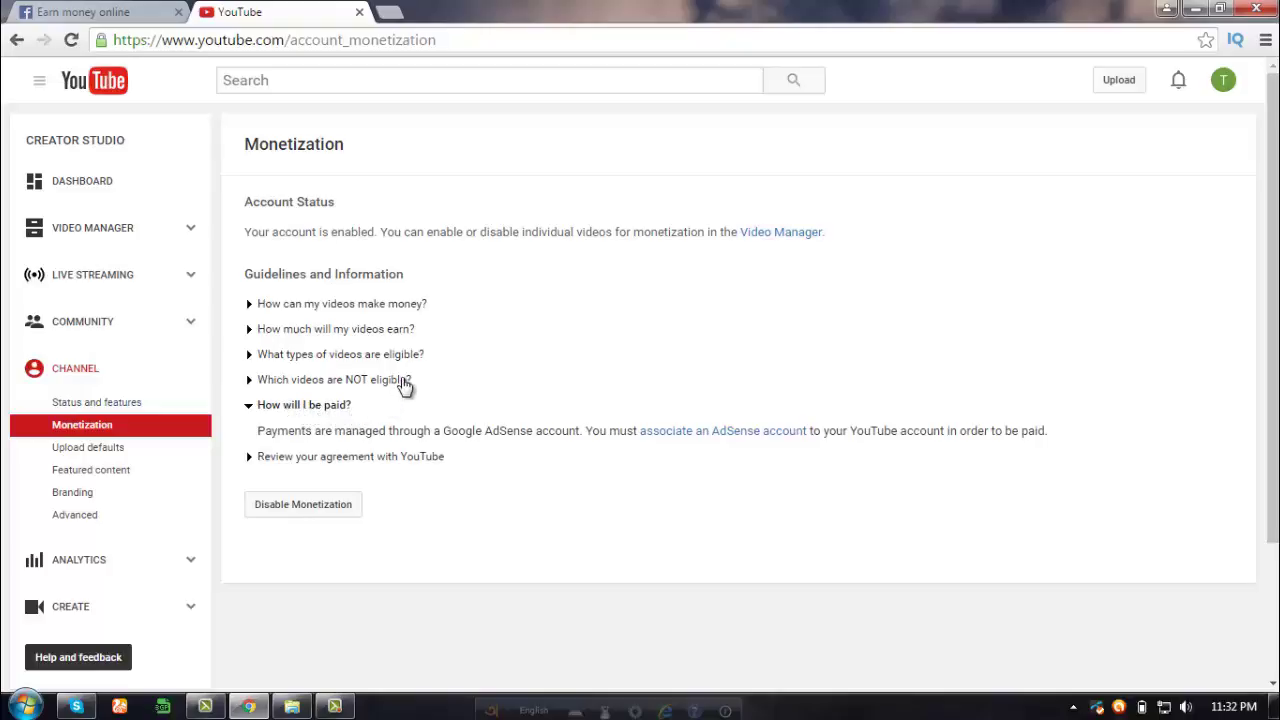
left_click(704, 438)
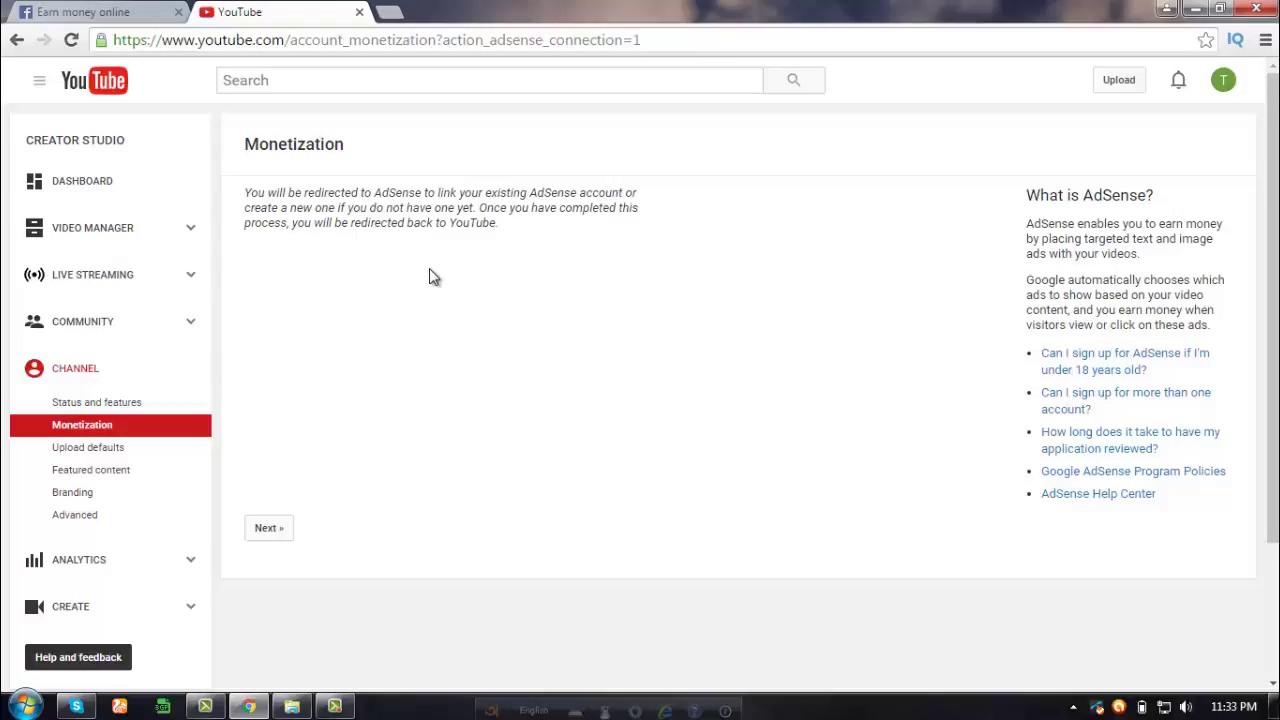
- Continue to AdSense, sign in with the Google account, and save the website step
left_click(280, 537)
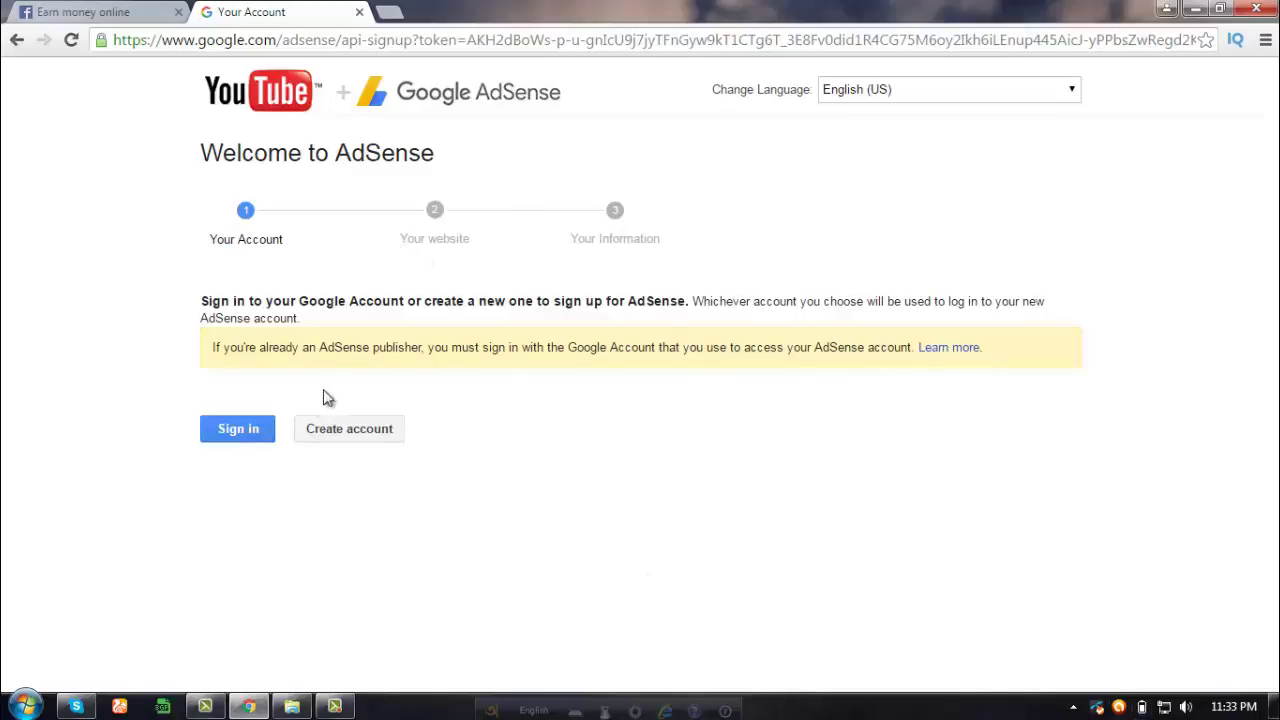
left_click(258, 430)
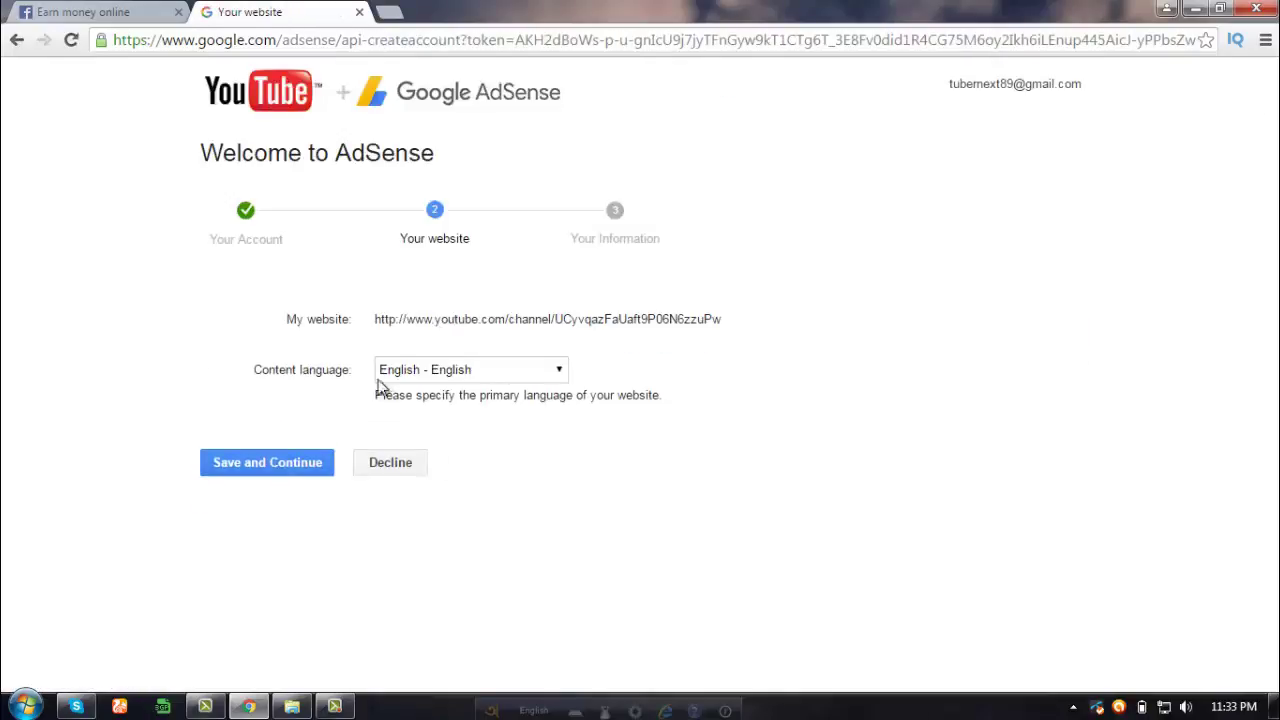
left_click(280, 470)
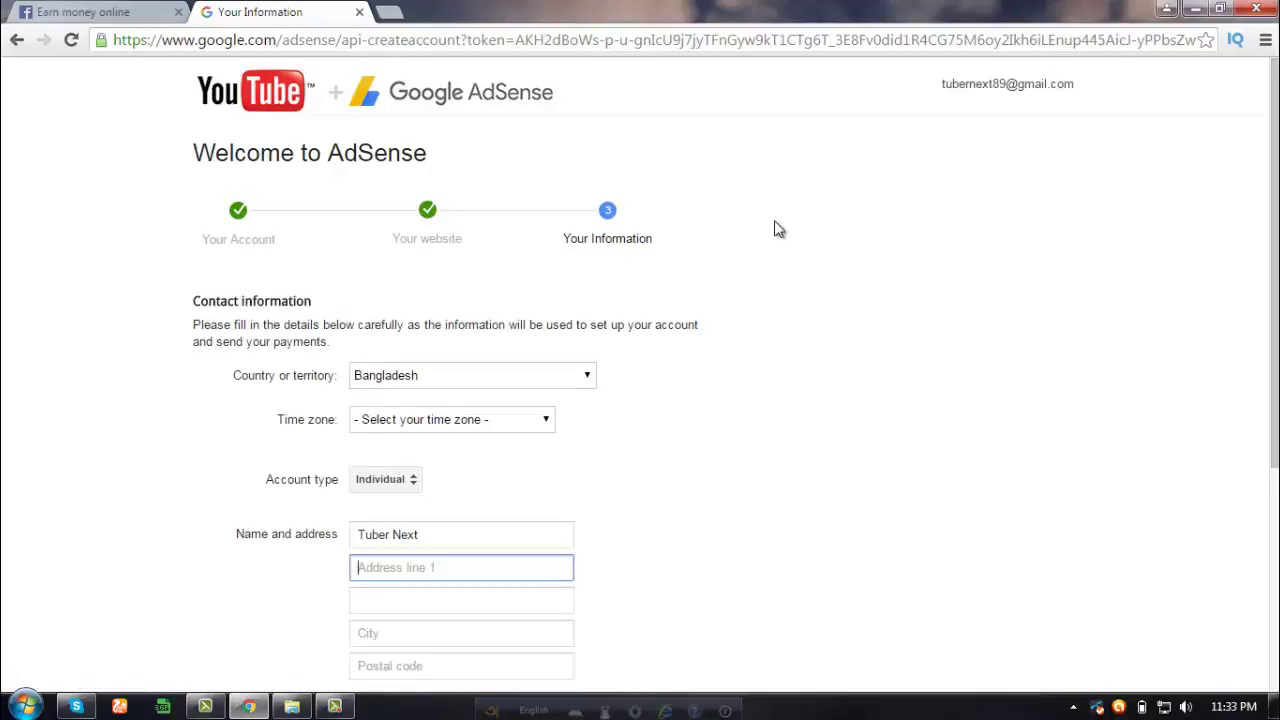
- Look over the contact form and browse the time zone list without choosing one
scroll(775, 228, "down", 3)
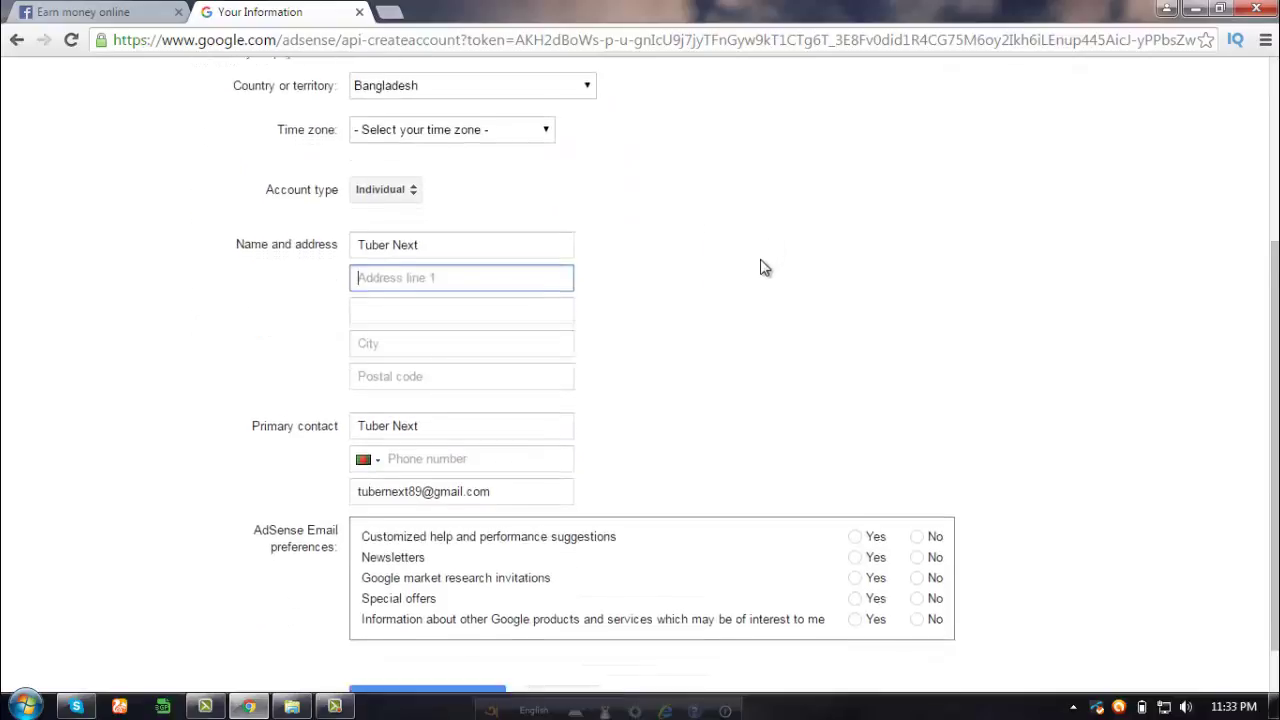
scroll(762, 285, "down", 1)
scroll(758, 306, "up", 4)
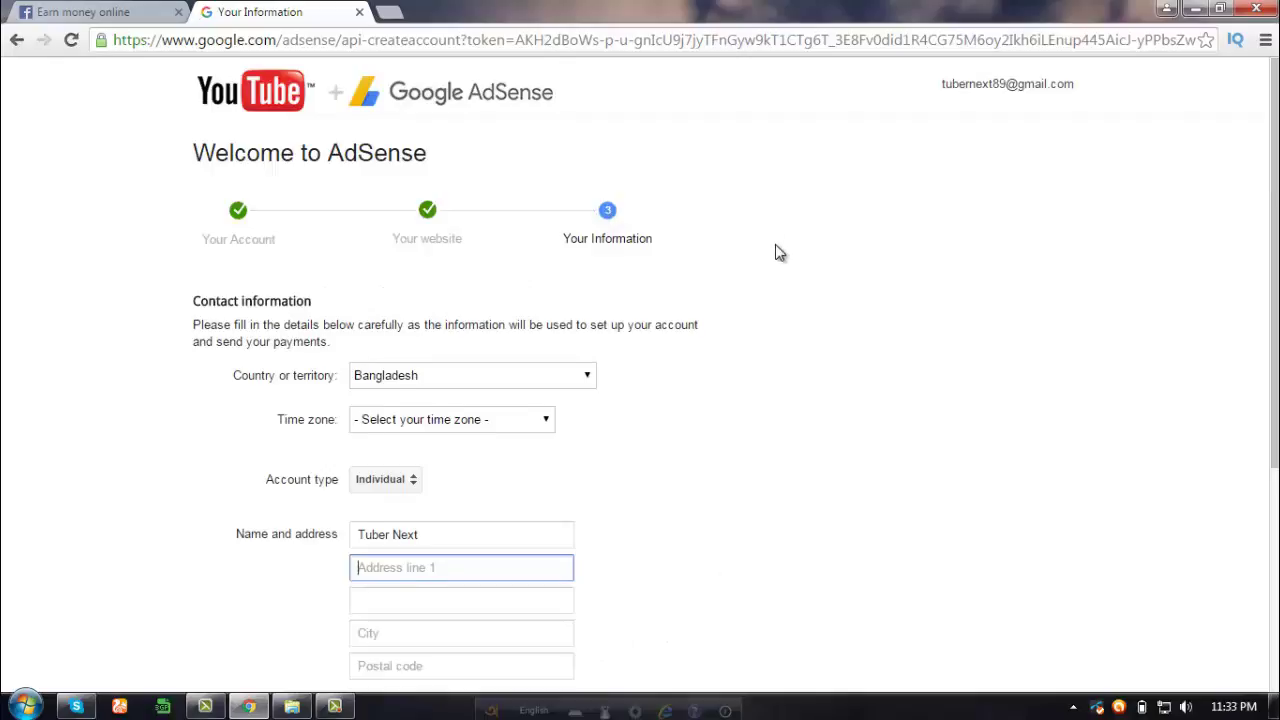
scroll(774, 251, "down", 3)
scroll(776, 258, "down", 1)
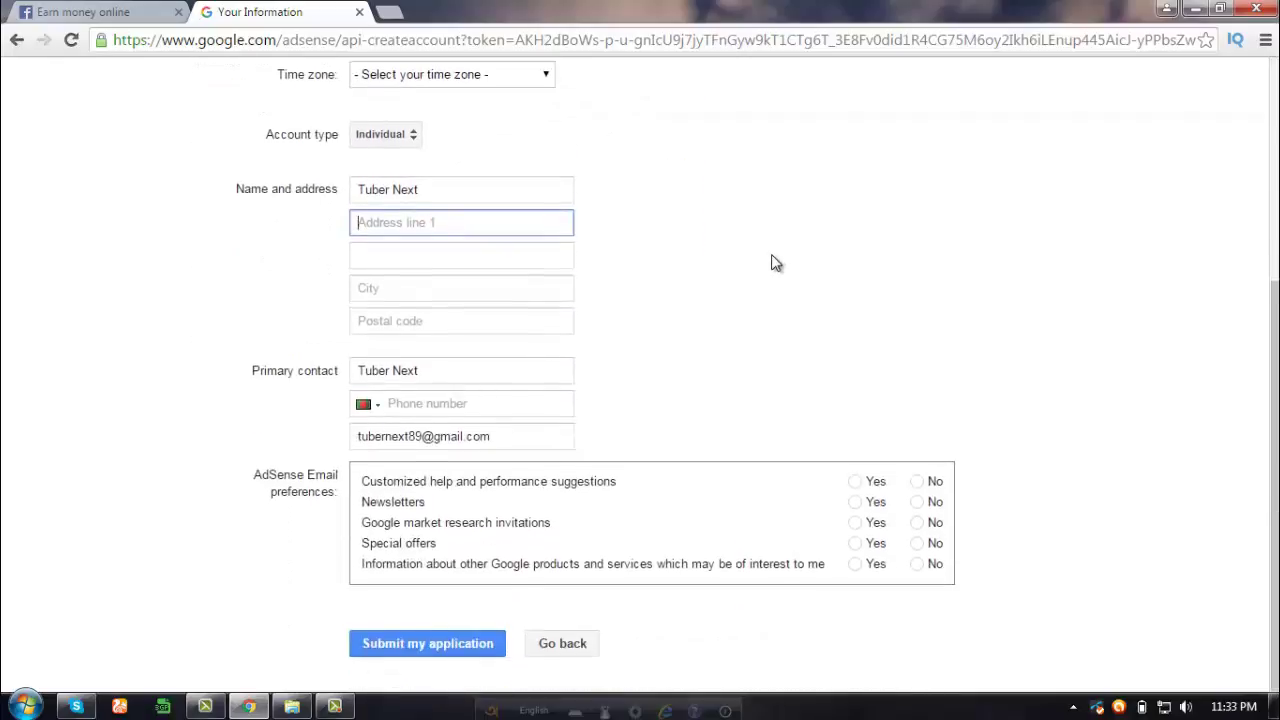
scroll(776, 260, "up", 2)
scroll(776, 263, "up", 2)
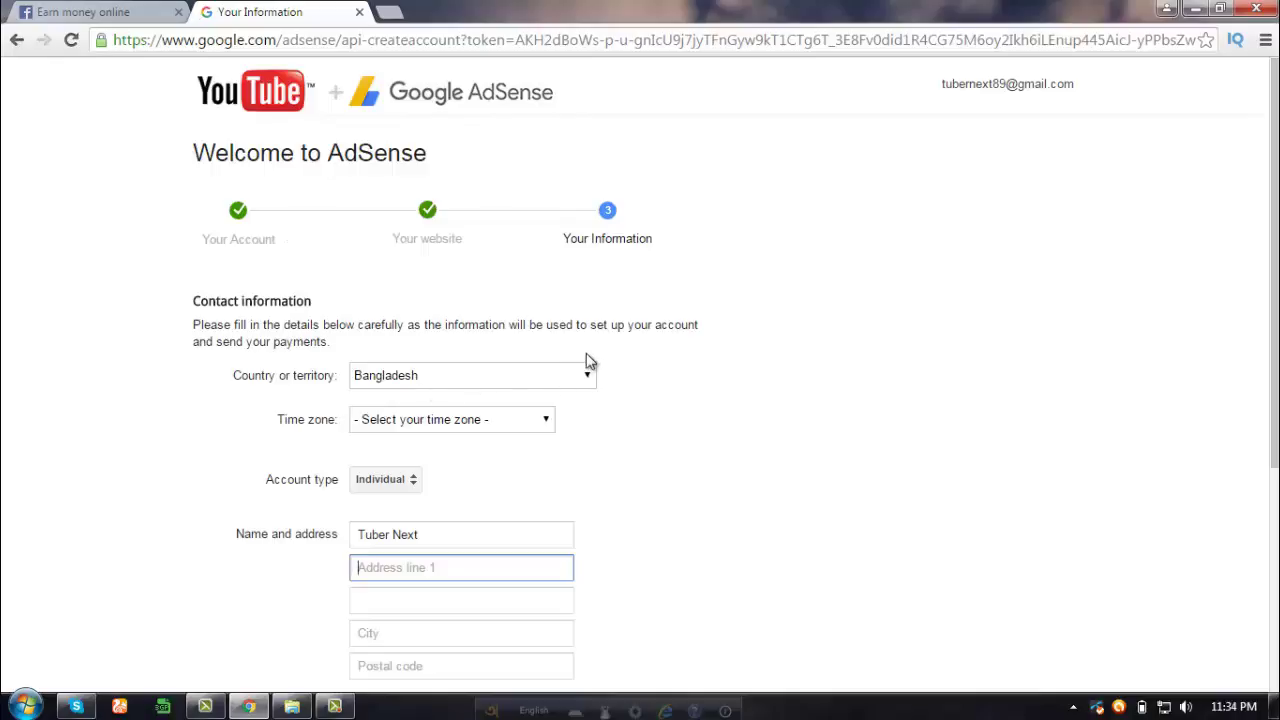
left_click(539, 421)
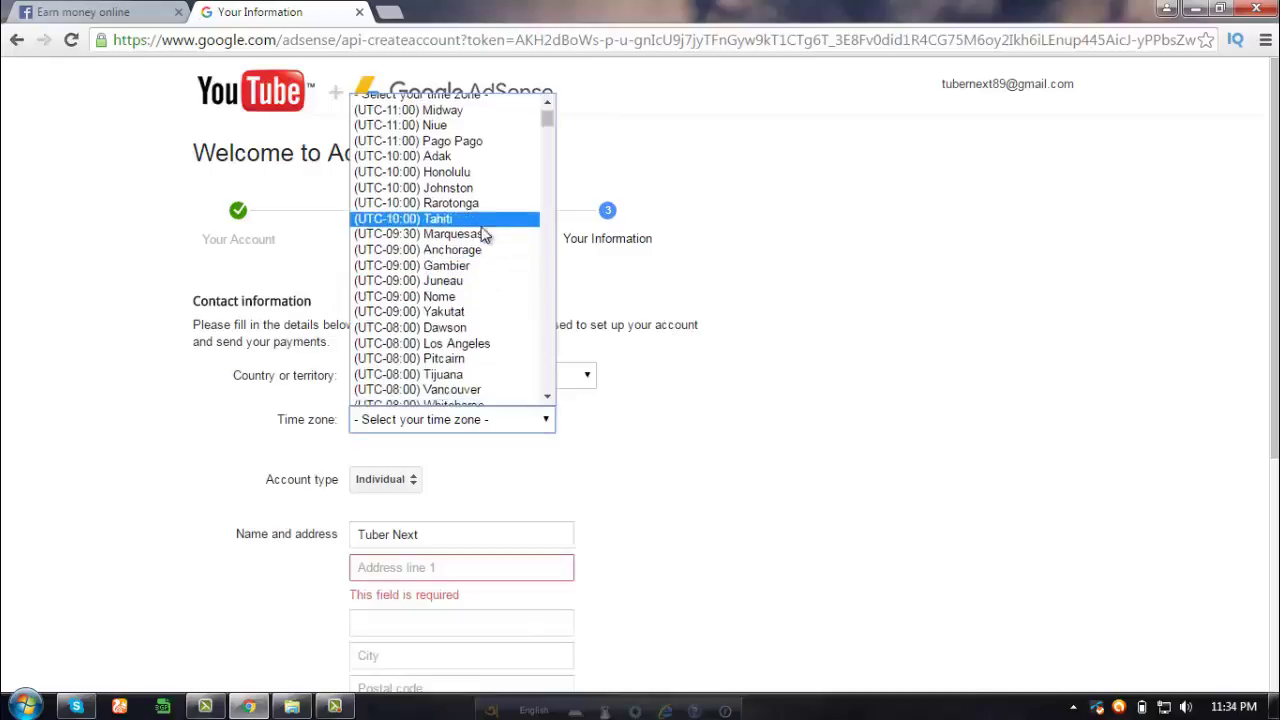
scroll(476, 246, "down", 5)
scroll(476, 246, "down", 20)
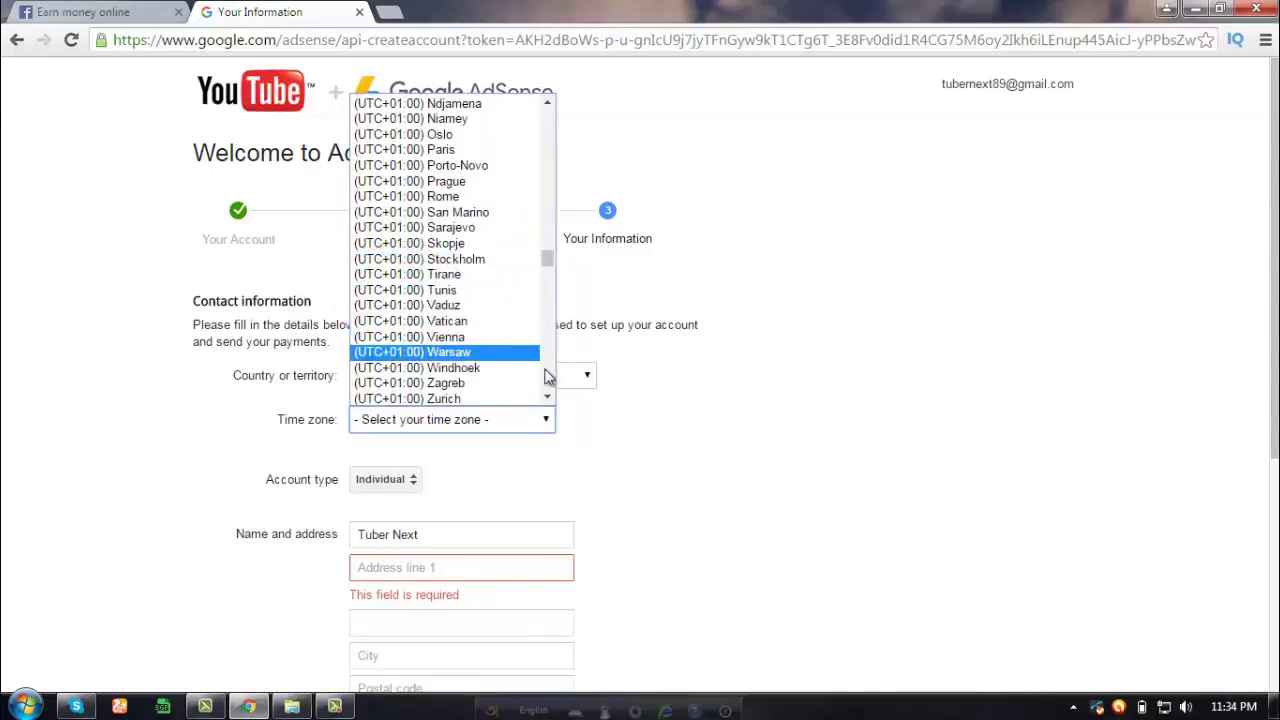
left_click(655, 395)
- Set the country to Austria, then switch it to Bangladesh
left_click(594, 374)
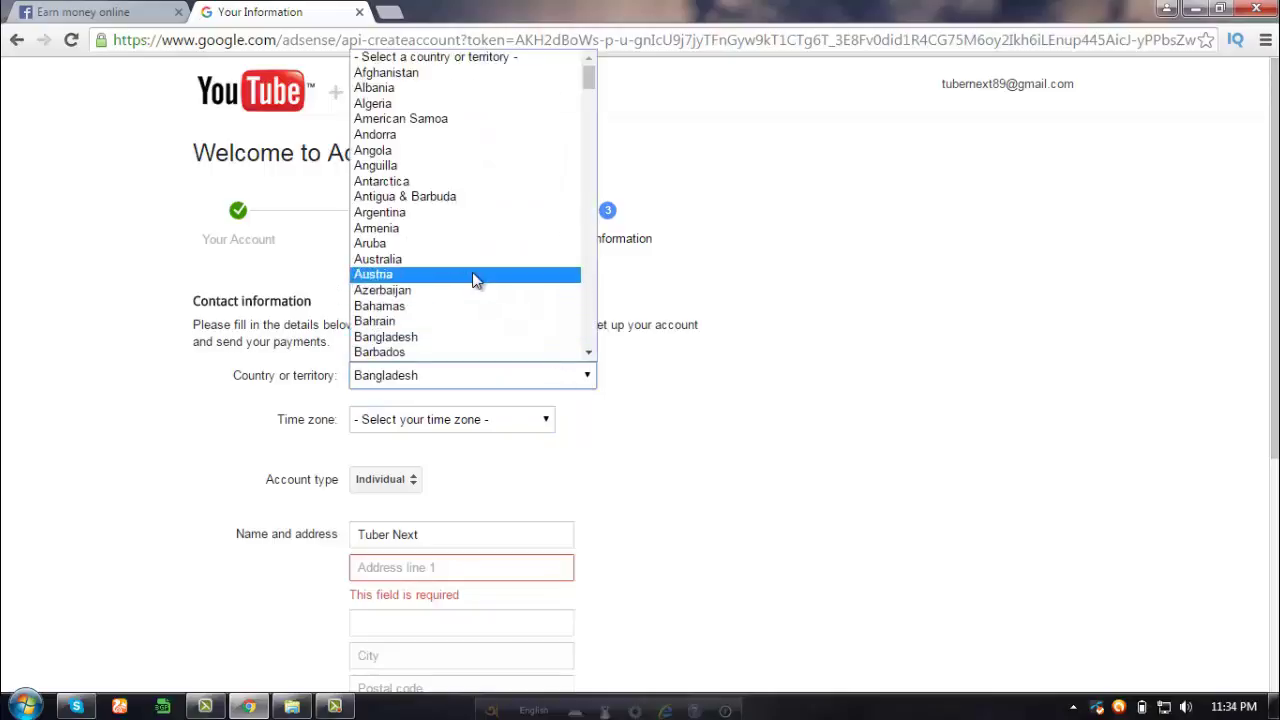
left_click(478, 277)
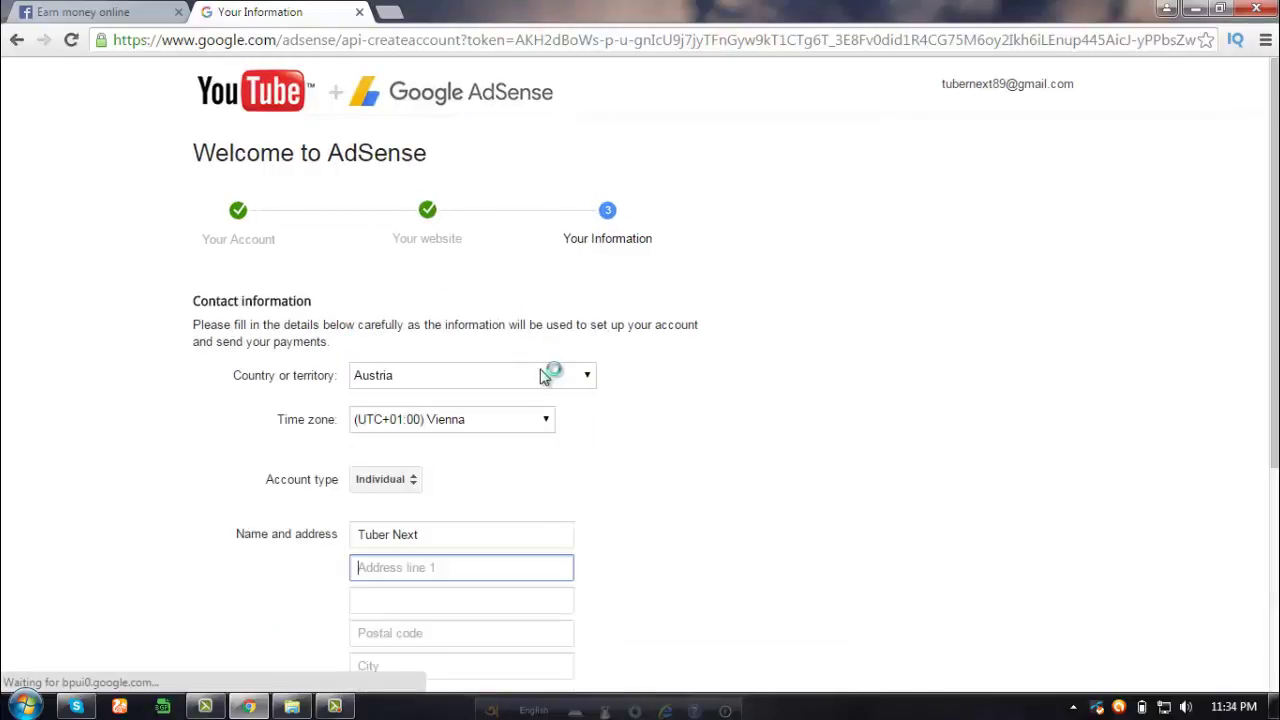
left_click(570, 375)
left_click(570, 375)
left_click(570, 375)
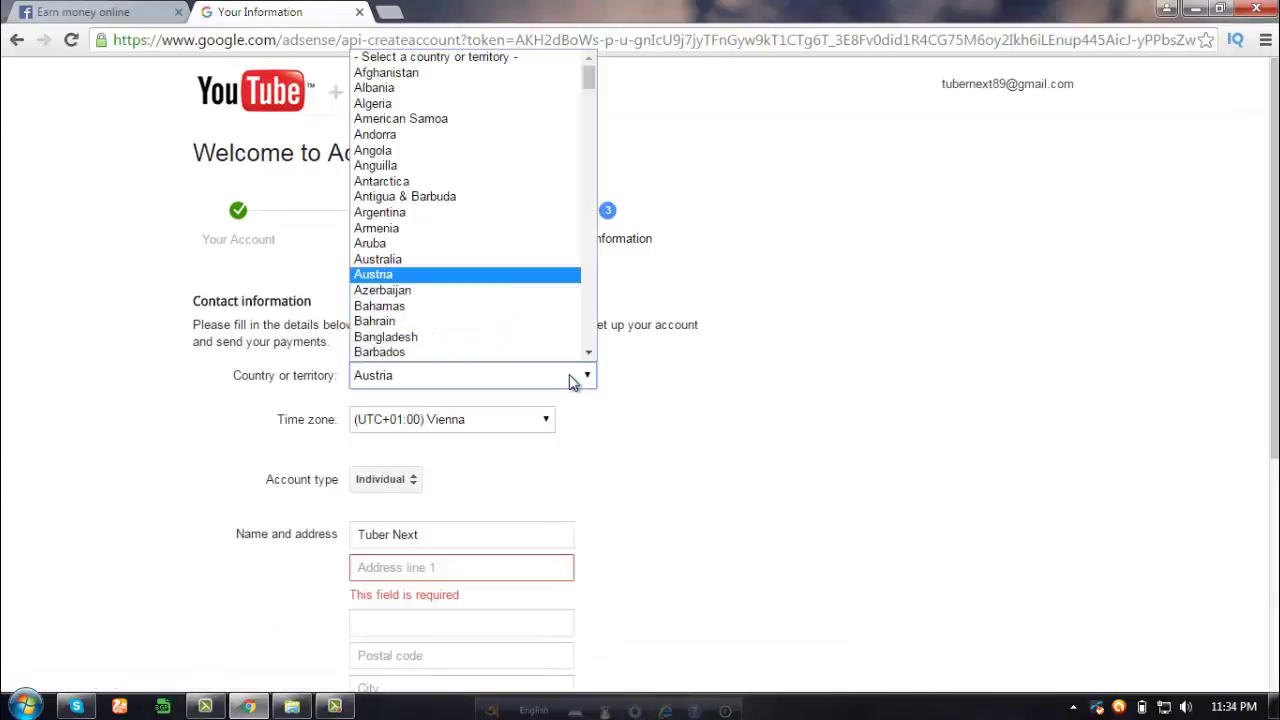
scroll(500, 134, "down", 6)
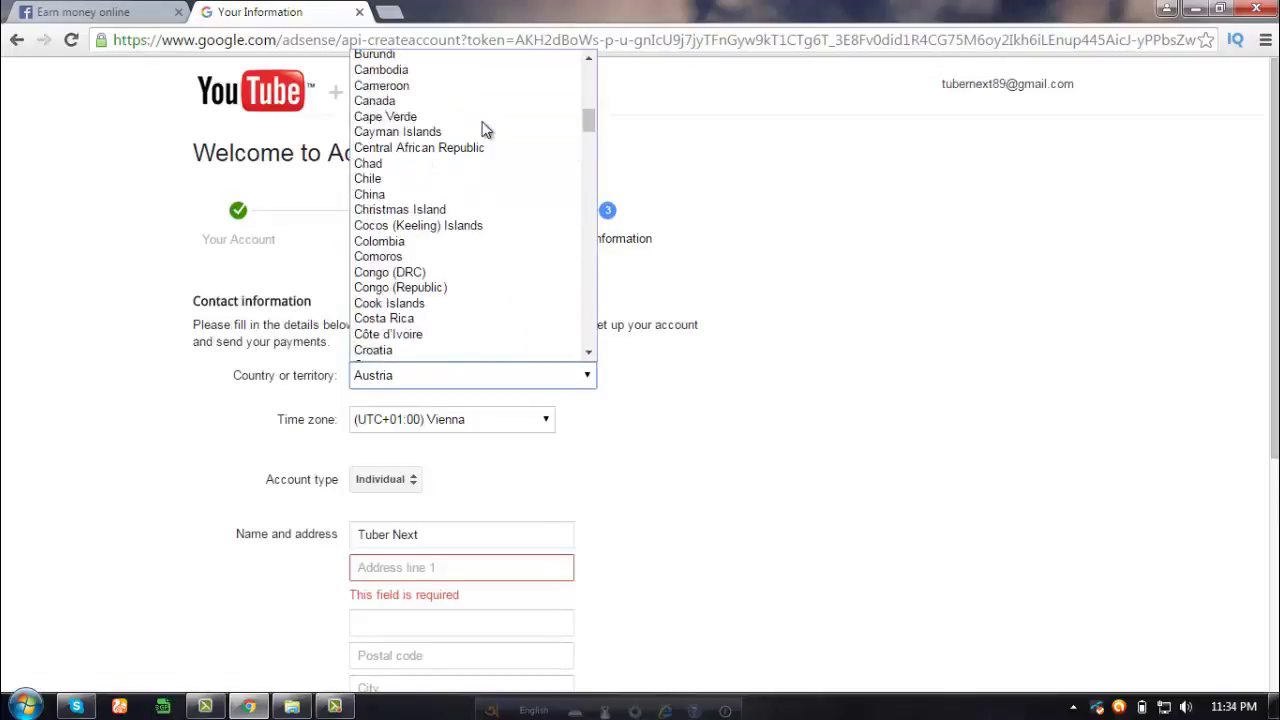
scroll(478, 129, "down", 6)
scroll(477, 134, "up", 12)
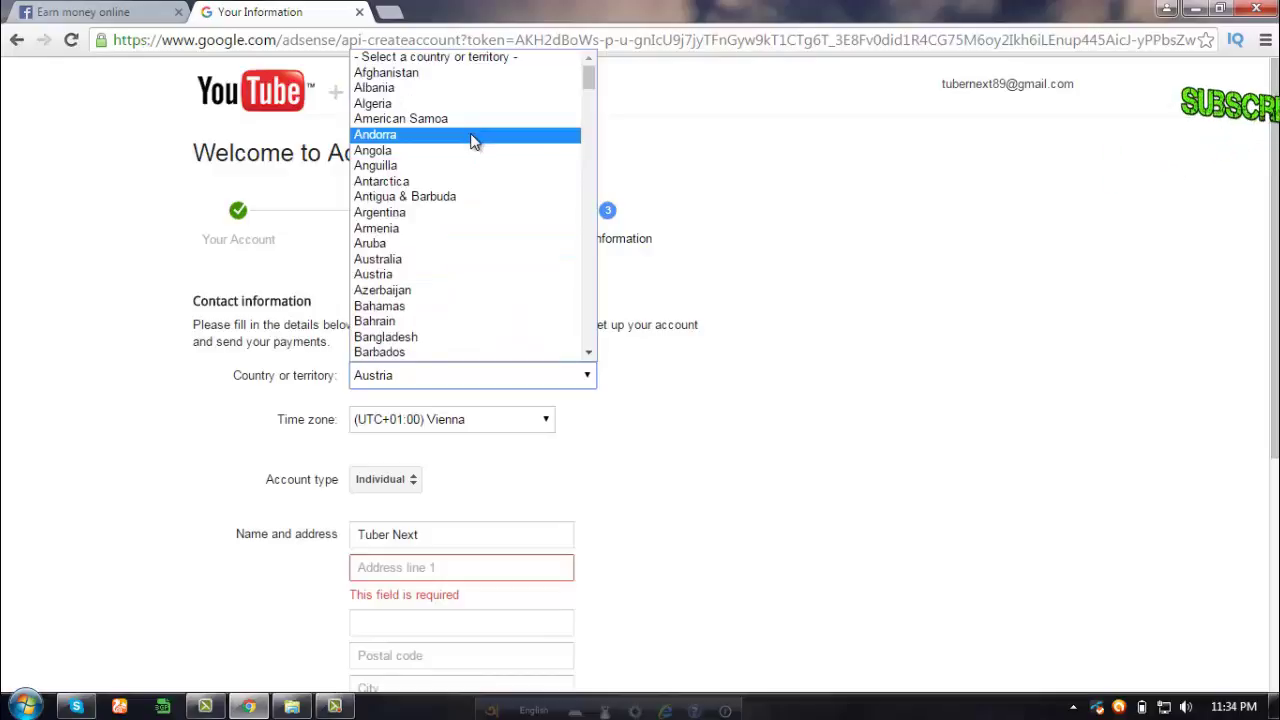
scroll(445, 190, "down", 4)
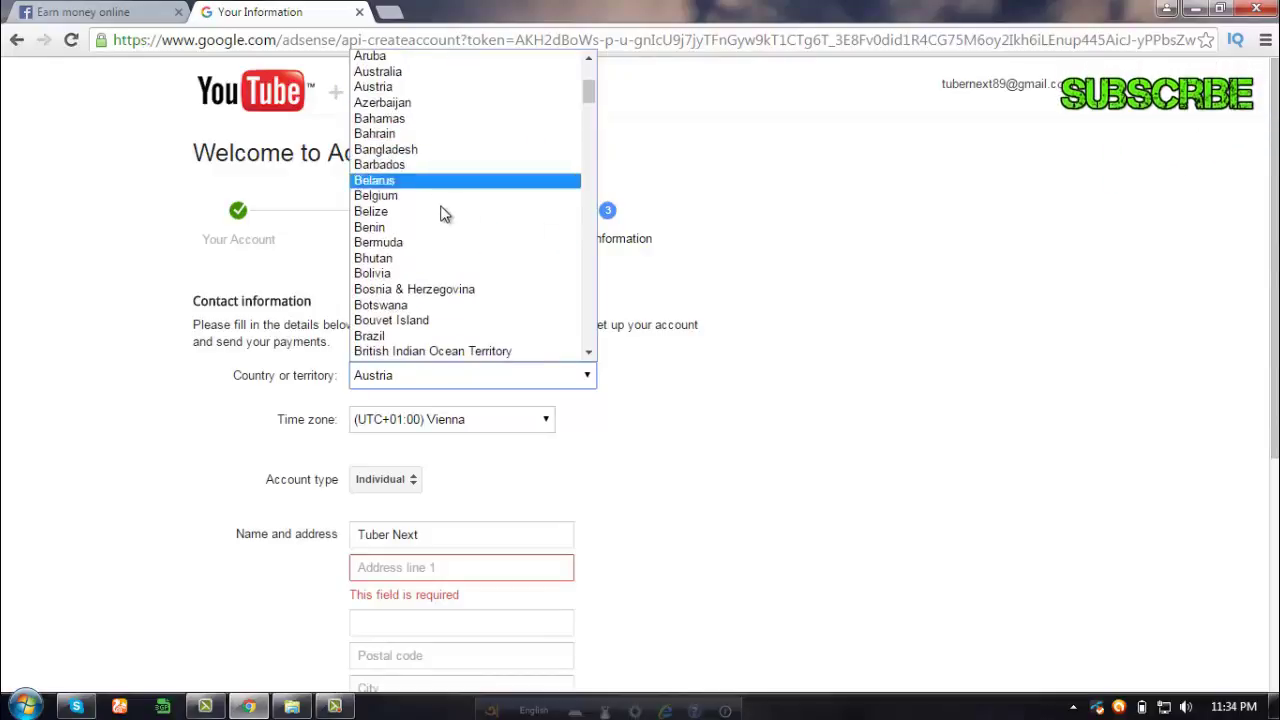
left_click(421, 153)
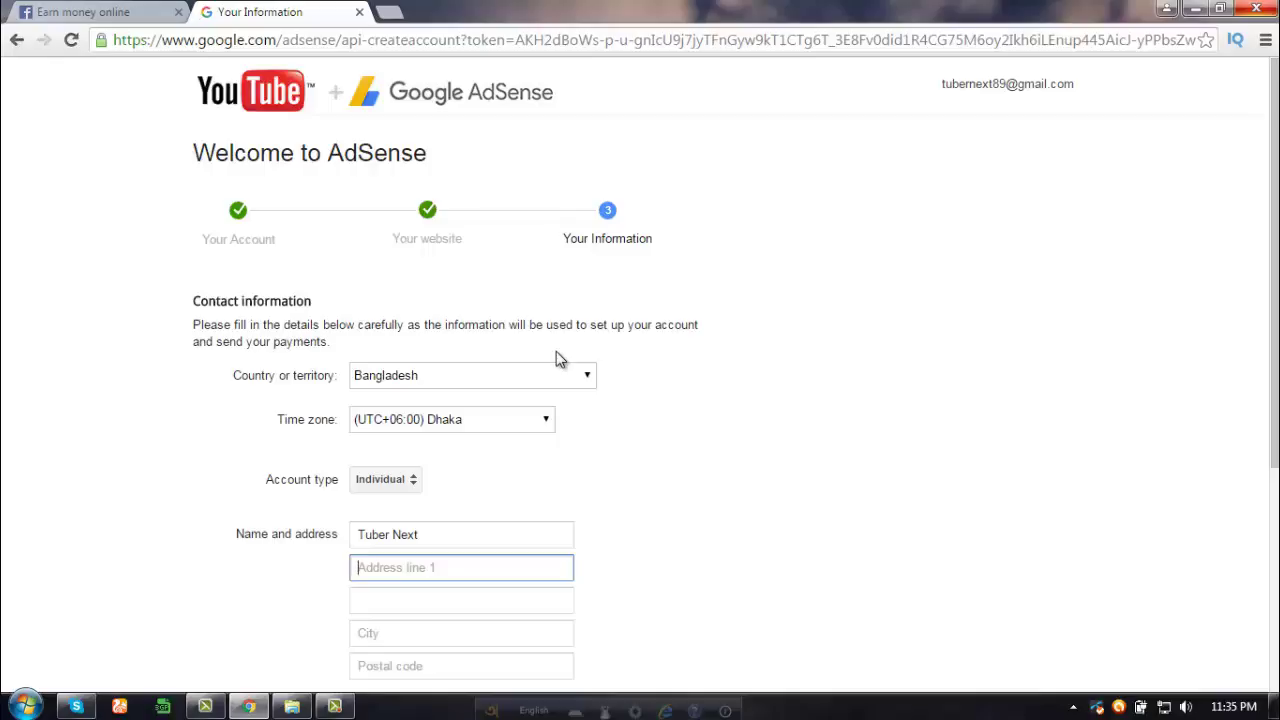
- Replace the prefilled payee name with the account holder's full name
scroll(487, 296, "down", 1)
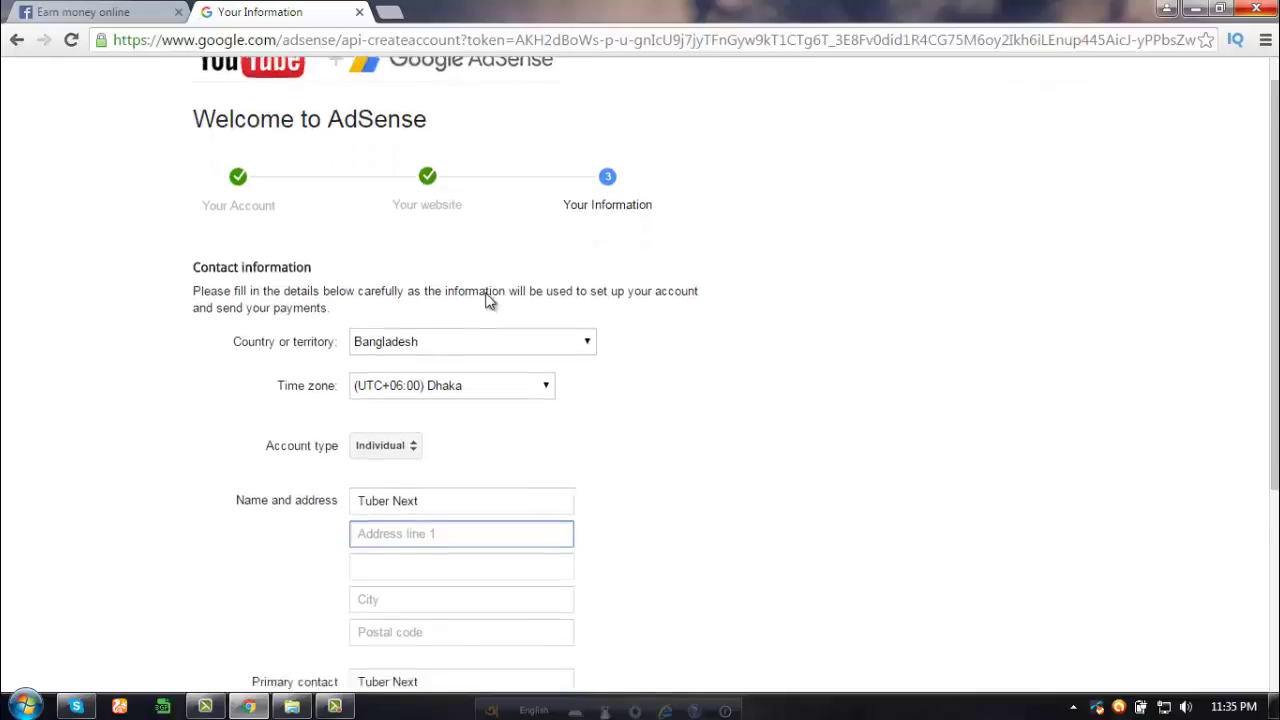
scroll(476, 305, "down", 1)
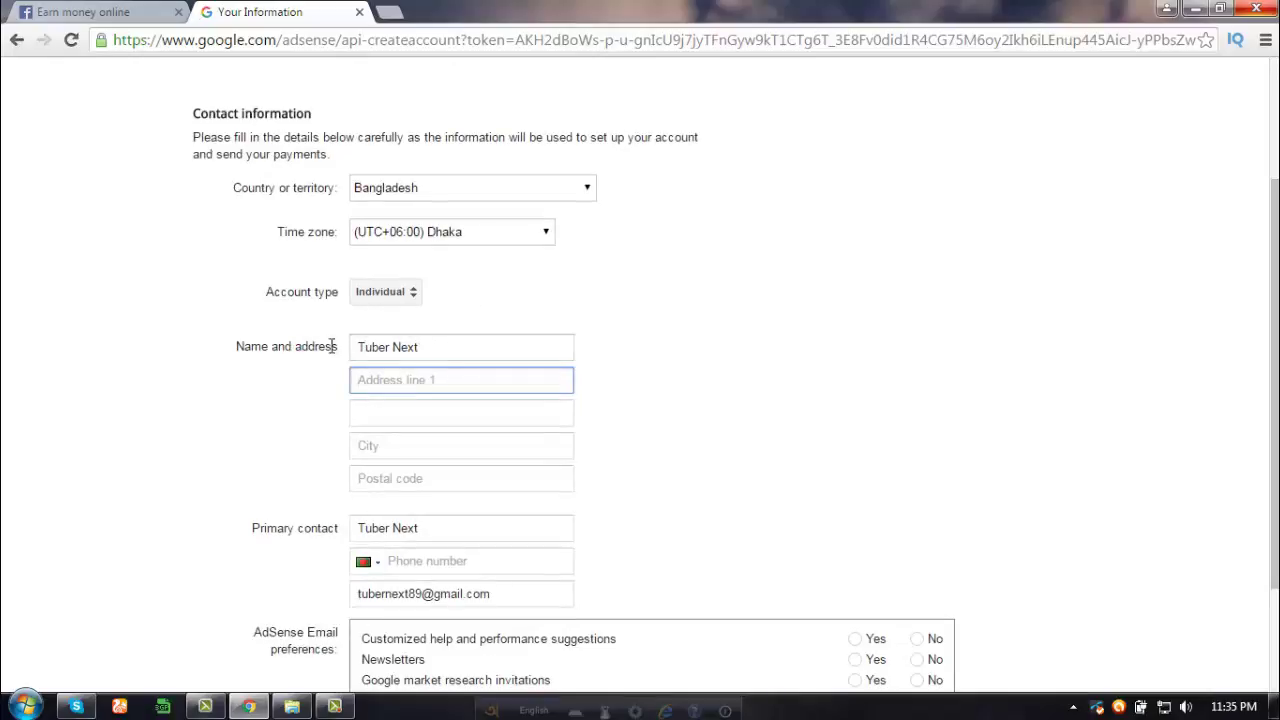
left_click_drag(425, 346, 357, 345)
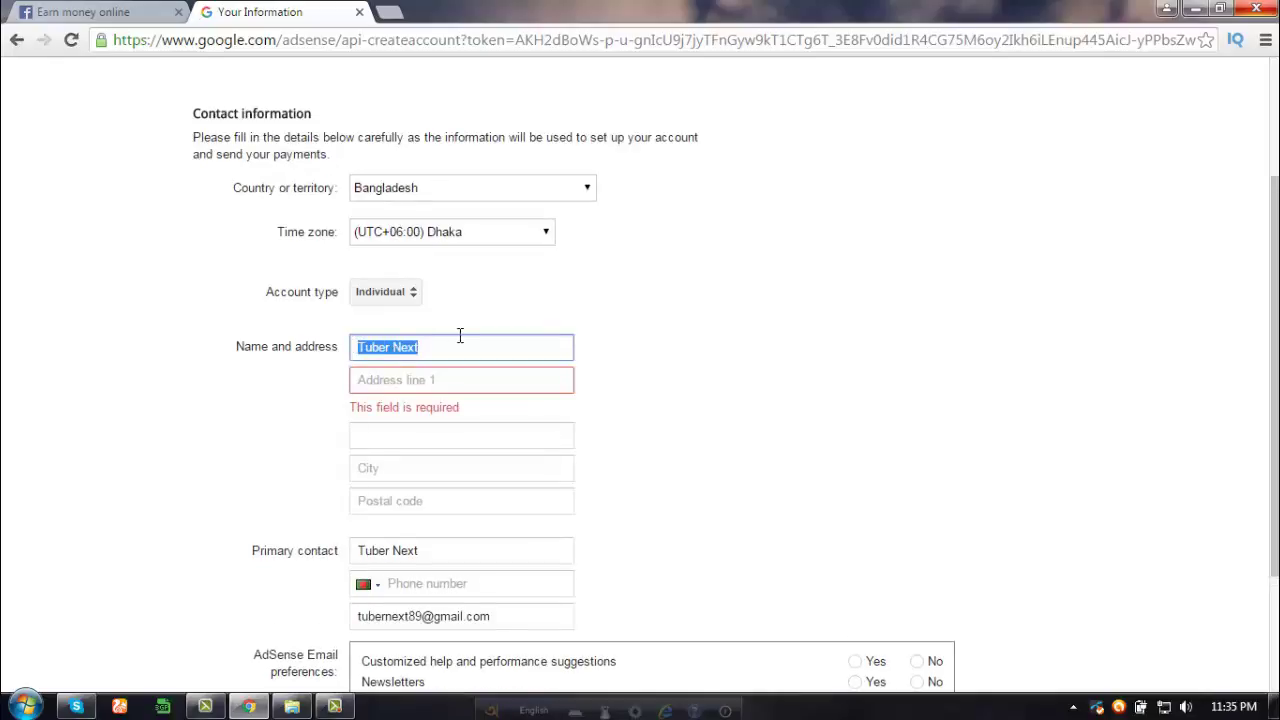
key("BackSpace")
left_click(411, 380)
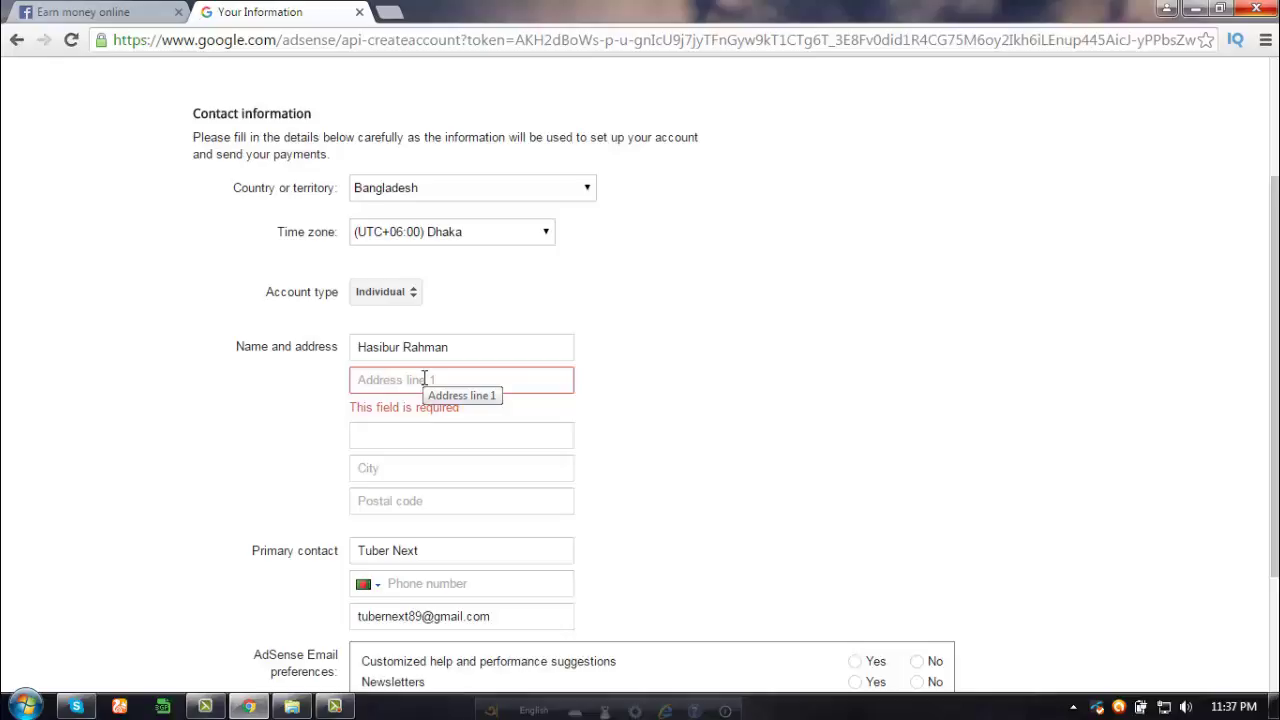
- Enter the street address in Address line 1, removing the stray space in the street name
left_click(379, 384)
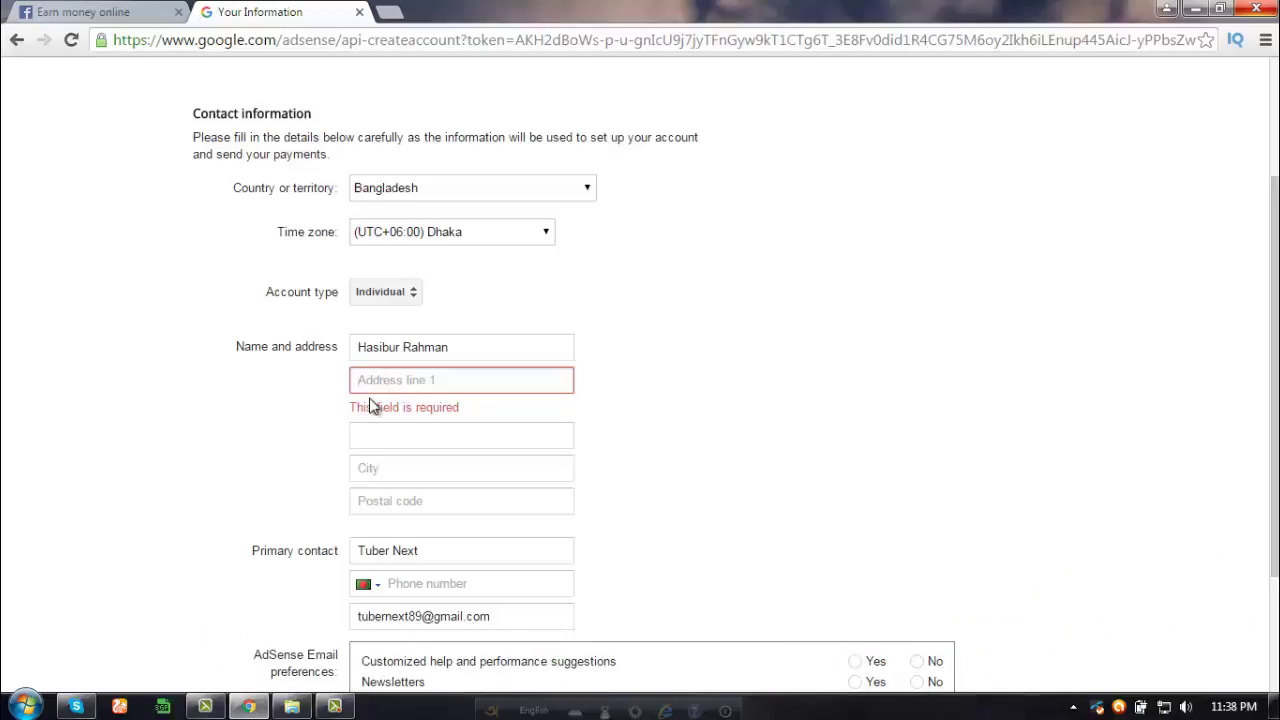
key("Left")
key("Left")
key("Left")
key("Left")
key("Left")
key("Left")
key("Left")
key("Left")
key("Left")
key("BackSpace")
key("Right")
key("Right")
key("Right")
key("Right")
key("Right")
key("Right")
key("Right")
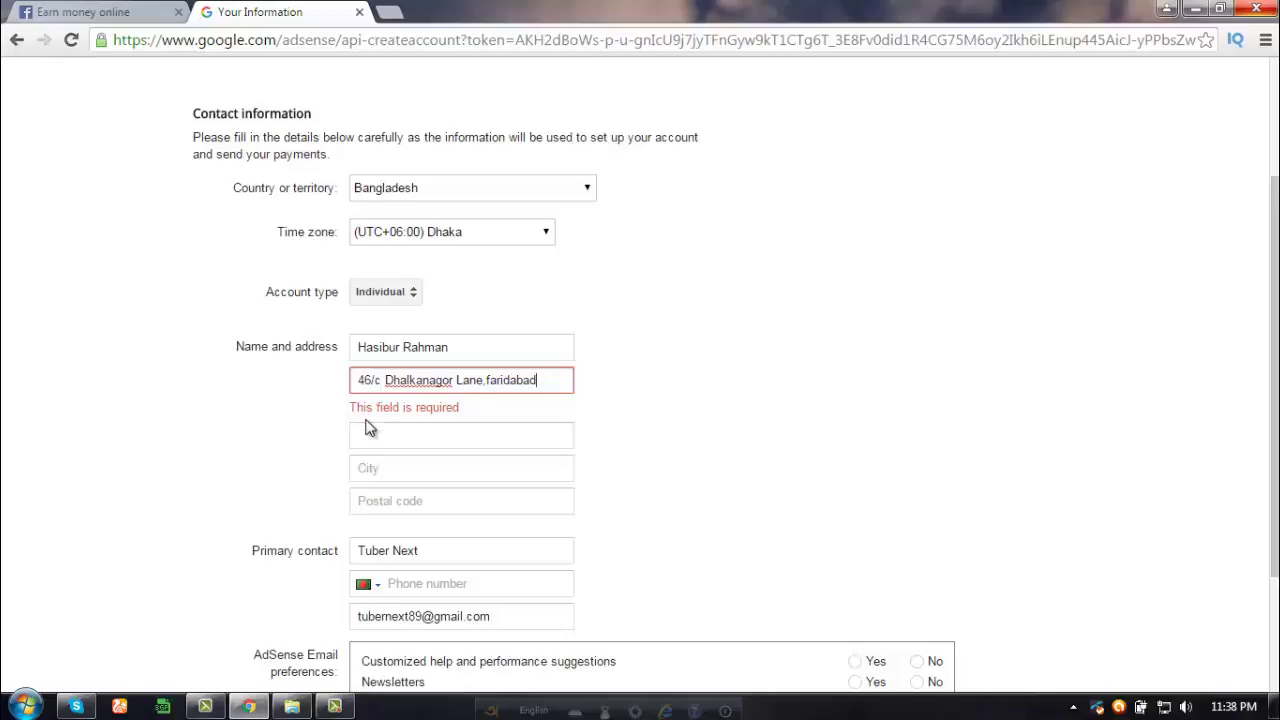
left_click(380, 434)
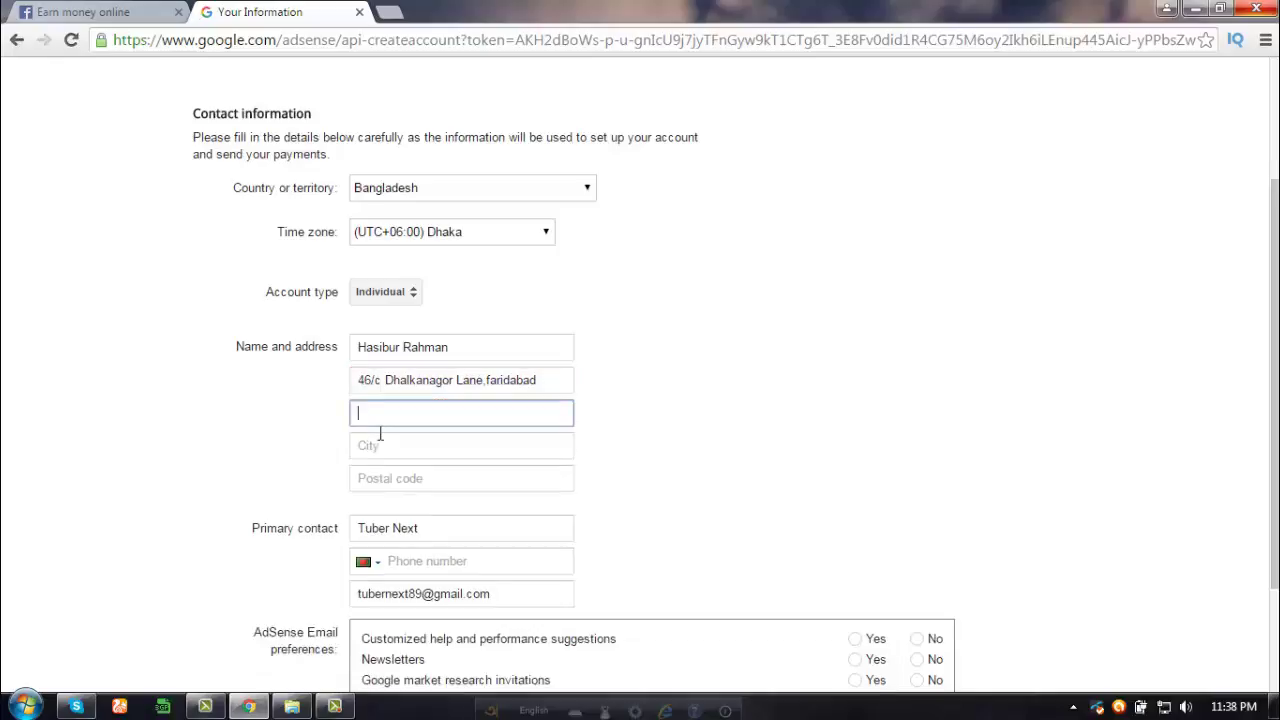
- Cut the area name from Address line 1 and paste it, capitalised, into Address line 2
type("dhaka")
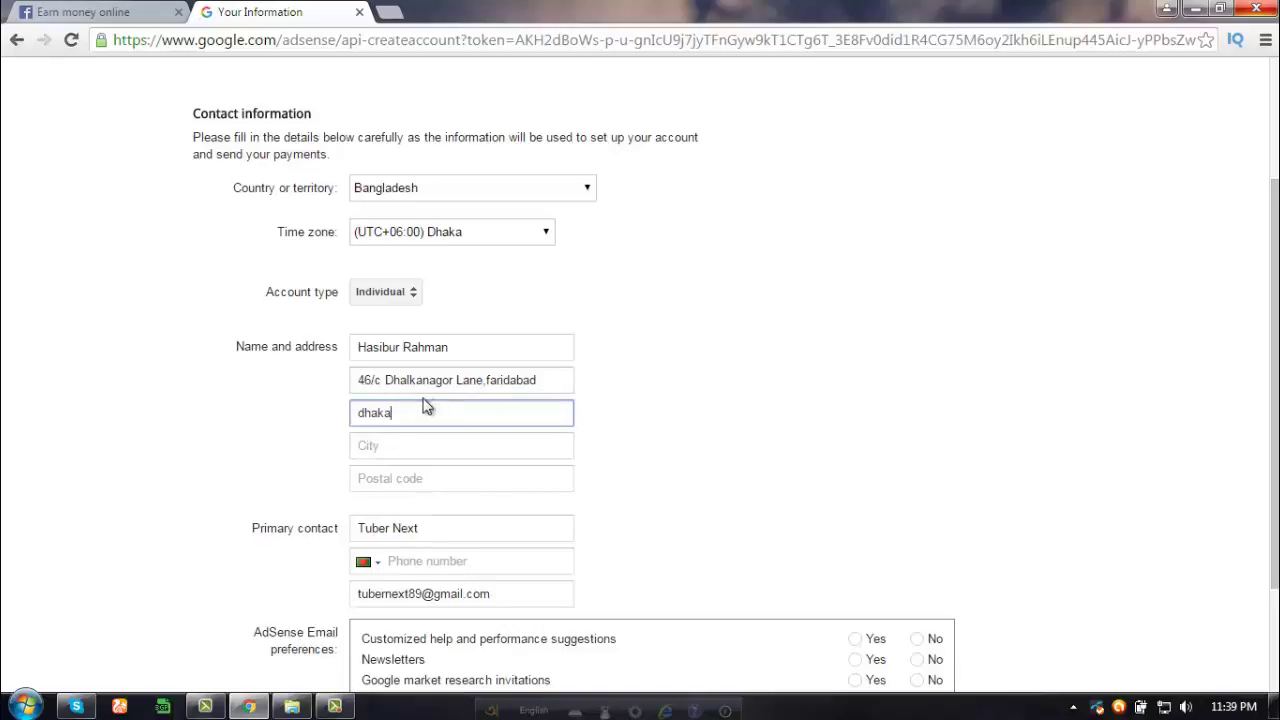
key("BackSpace")
key("BackSpace")
key("BackSpace")
key("BackSpace")
key("BackSpace")
left_click(563, 378)
left_click_drag(563, 378, 485, 386)
key("ctrl+c")
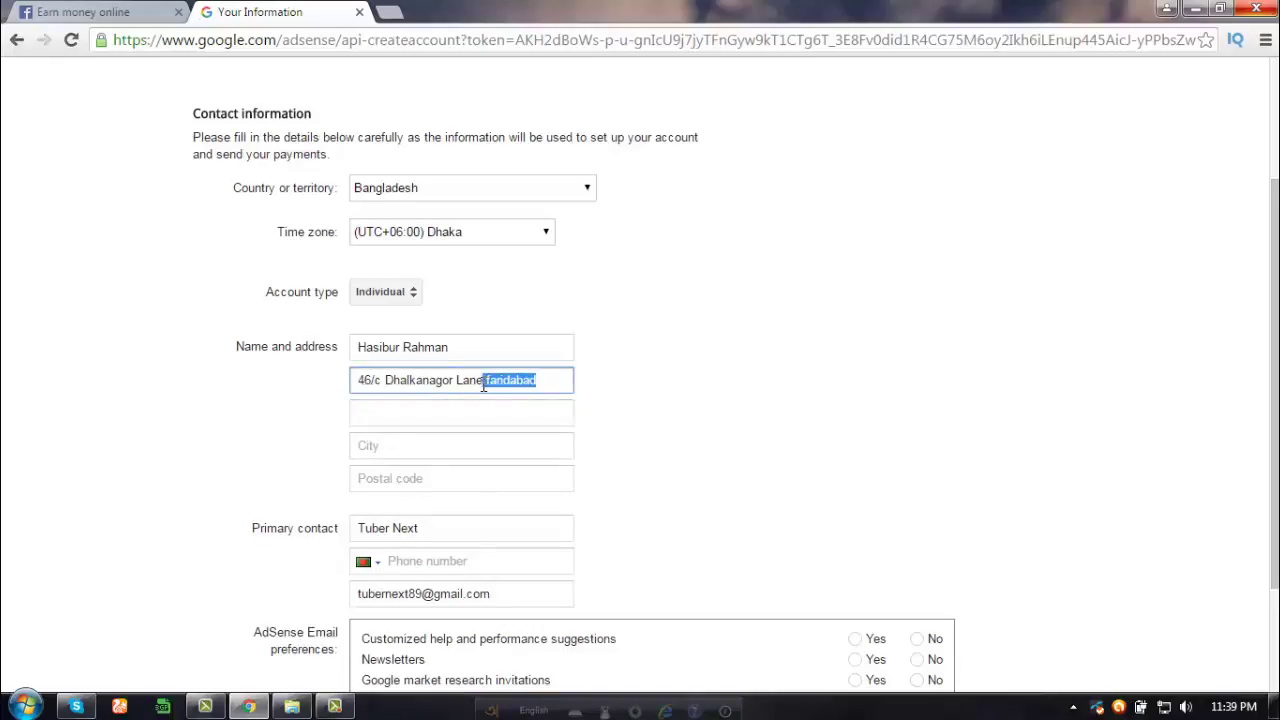
key("BackSpace")
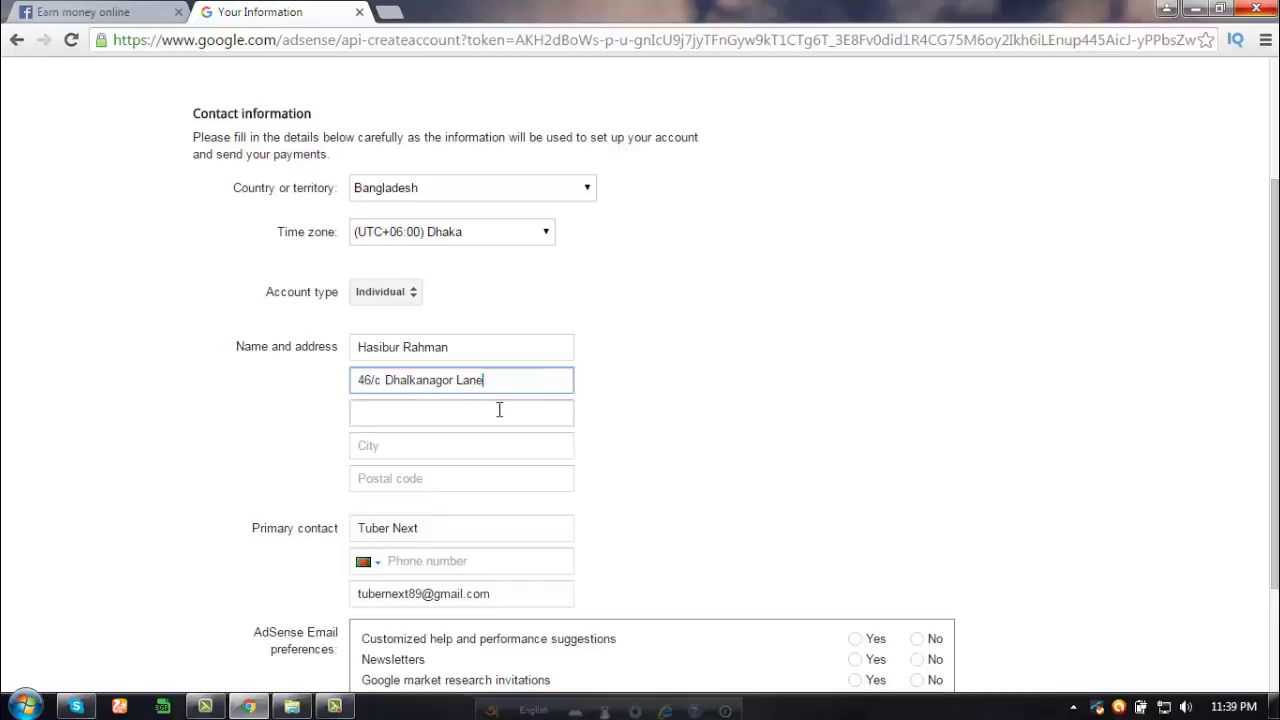
left_click(429, 413)
key("ctrl+v")
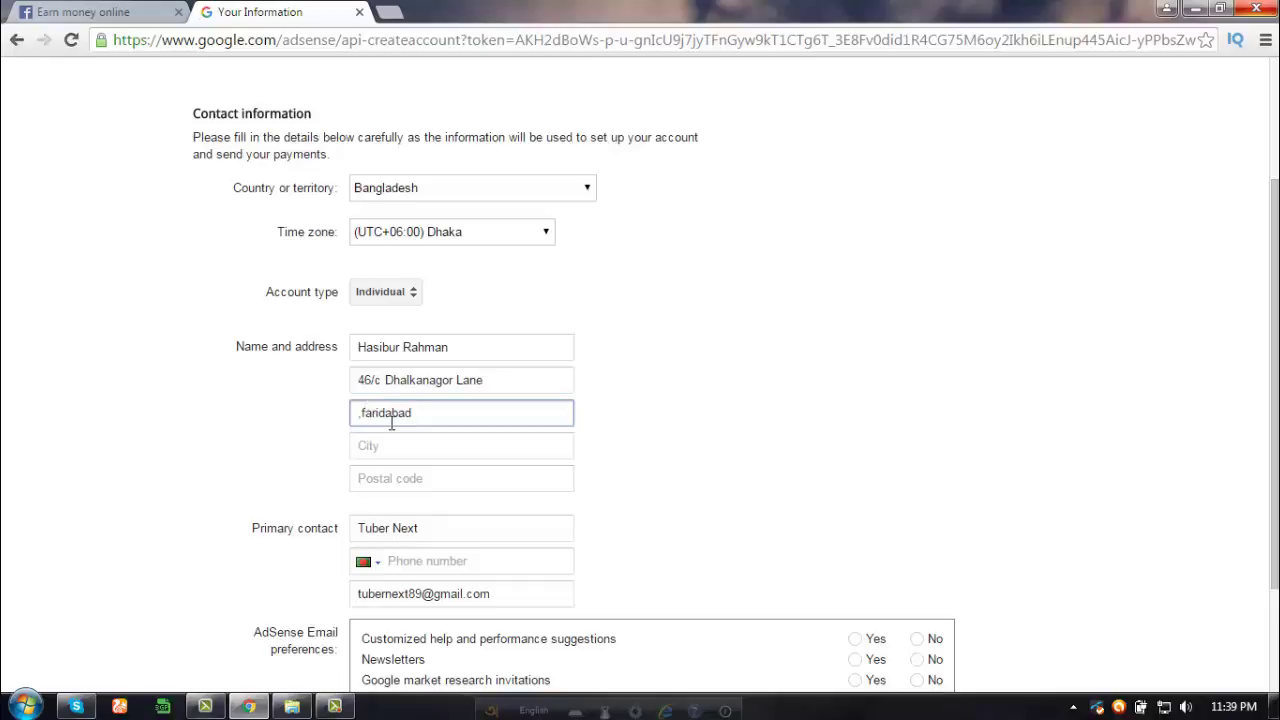
key("Delete")
key("Delete")
type("F")
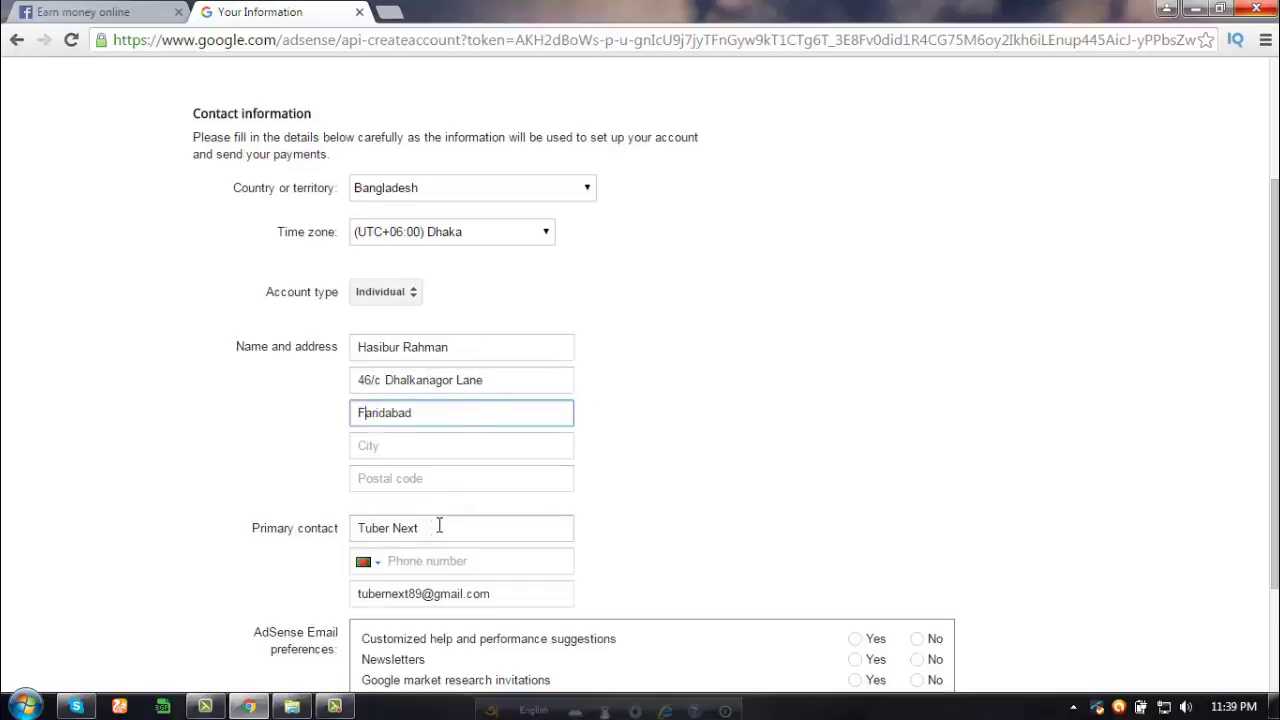
left_click(404, 481)
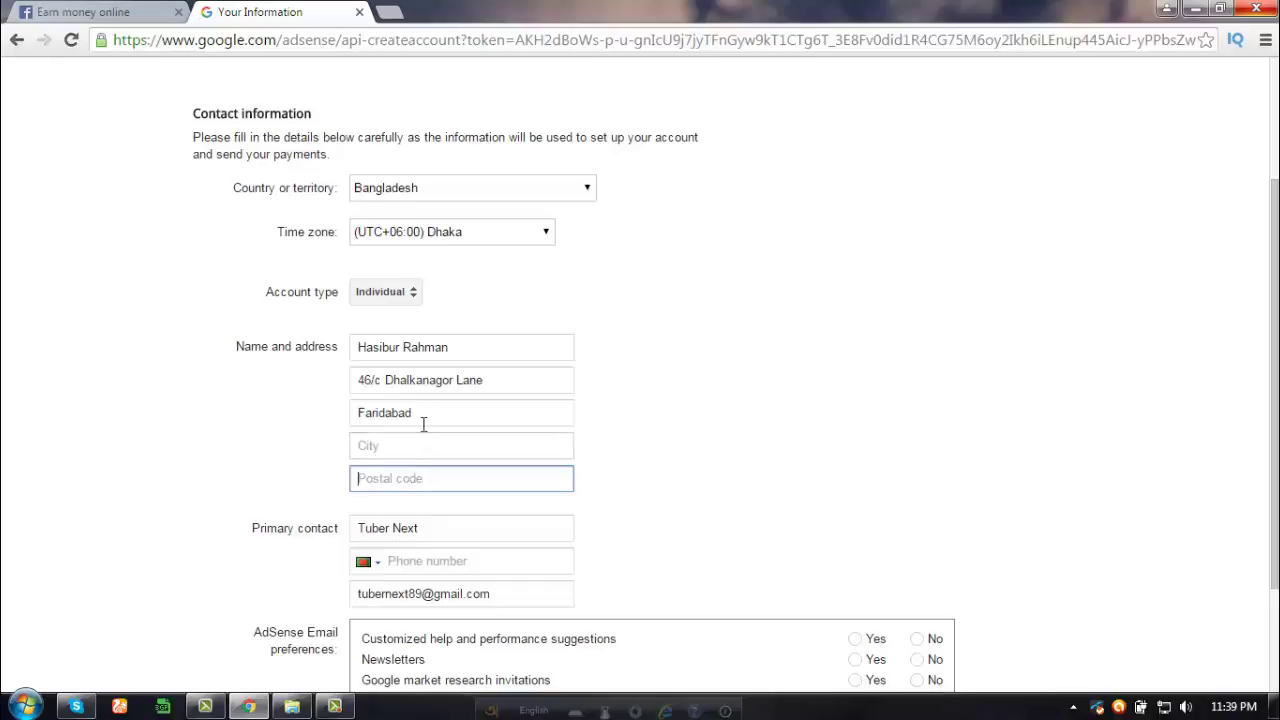
- Fill in the City field with the city and code, and enter the postal code
left_click(396, 450)
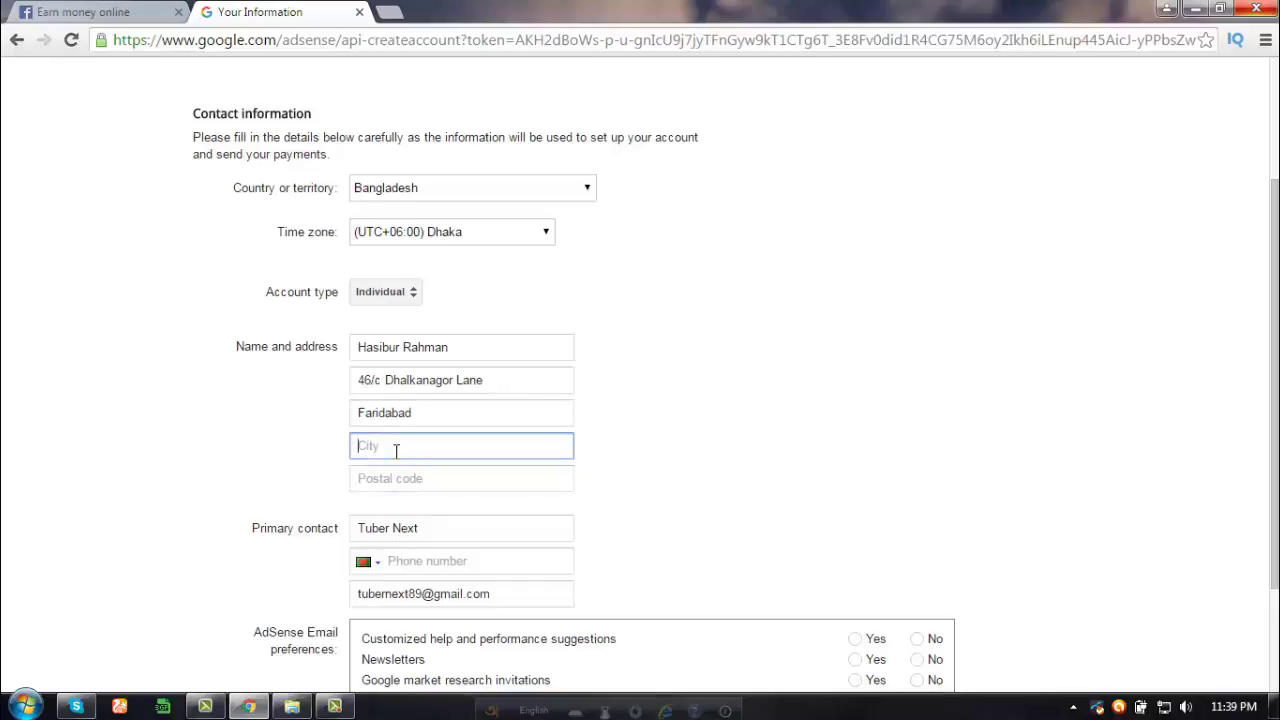
type("Dhaka 1215")
left_click(409, 478)
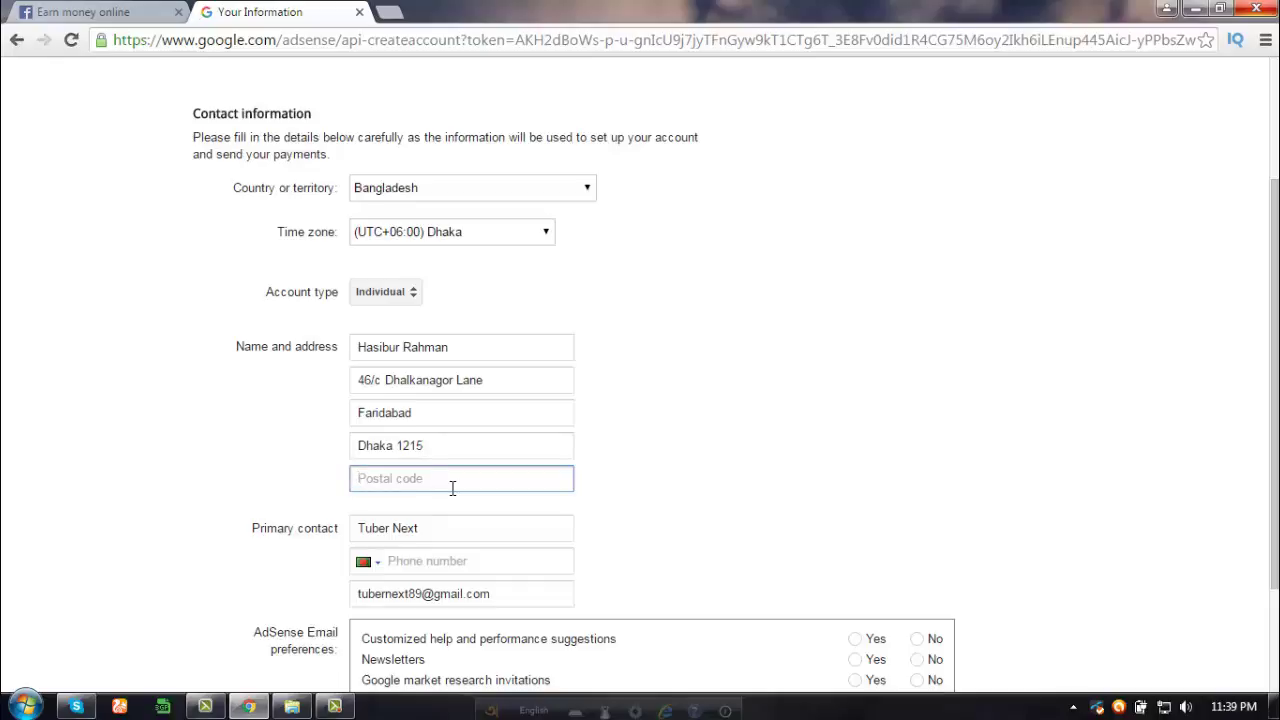
type("8602")
scroll(446, 418, "down", 1)
scroll(428, 420, "up", 2)
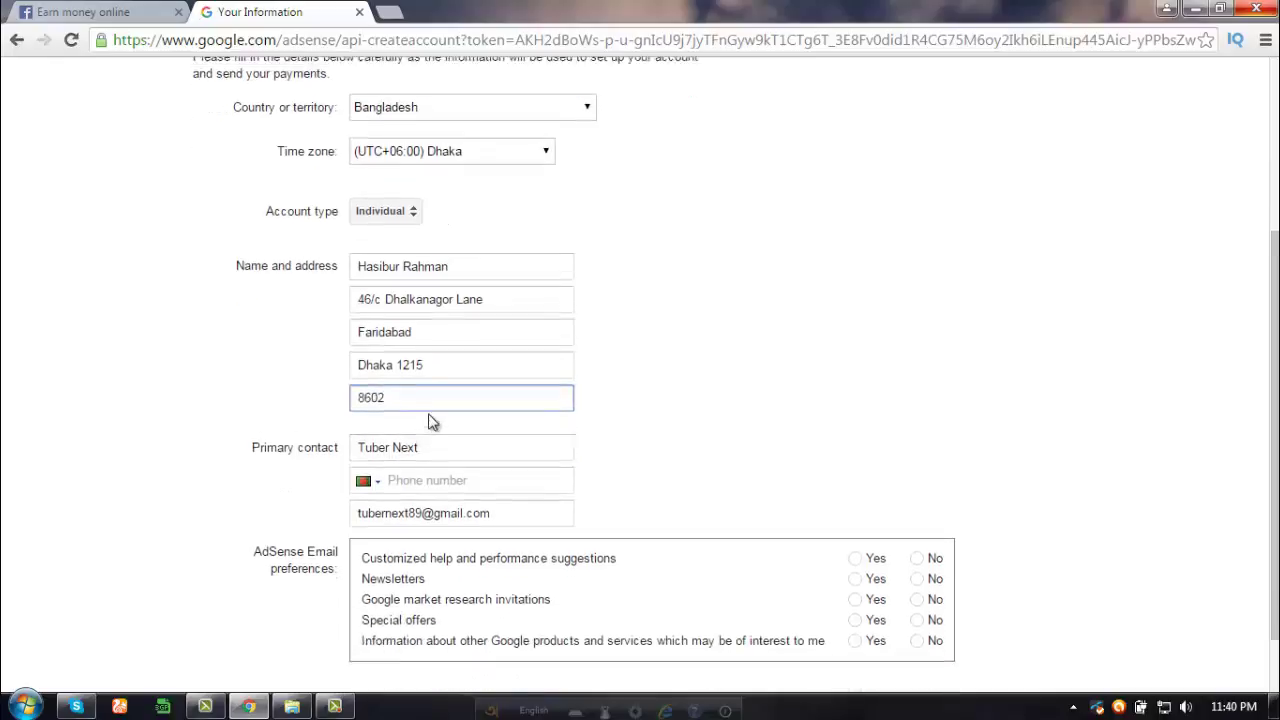
scroll(428, 394, "down", 1)
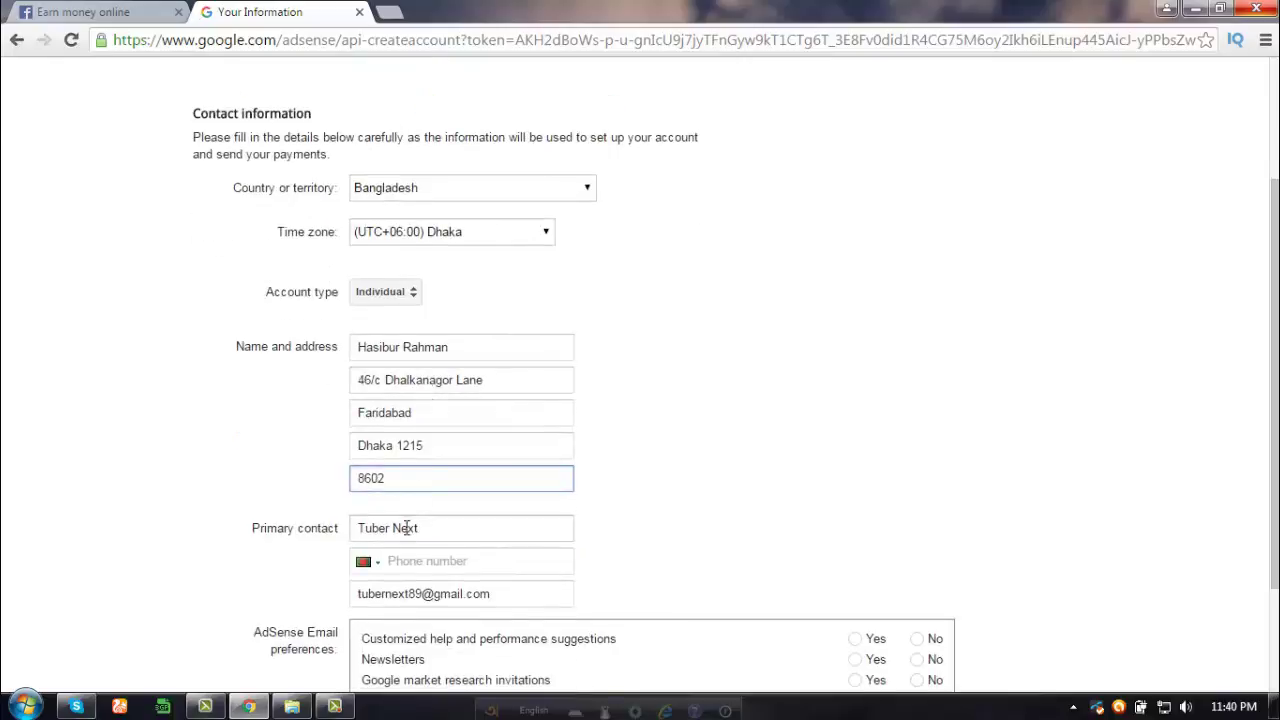
scroll(414, 512, "down", 1)
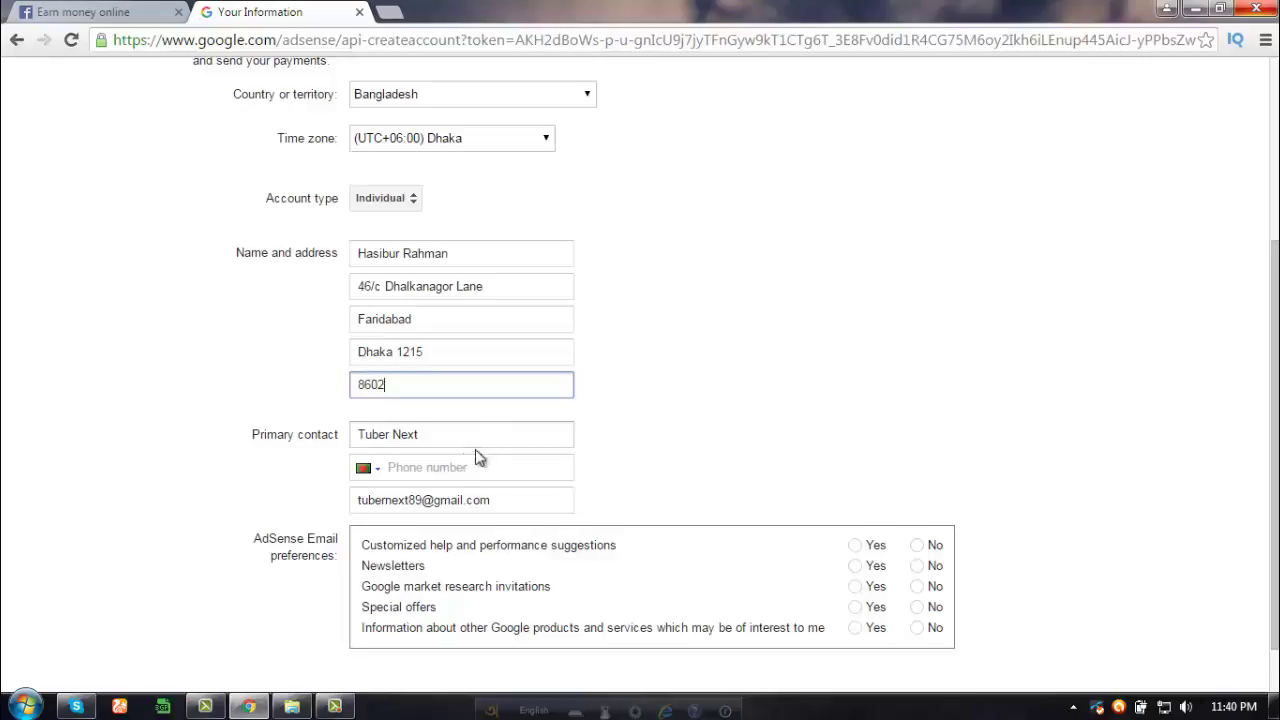
- Select Yes for performance suggestions, newsletters, market research, special offers and other Google products emails
left_click(480, 460)
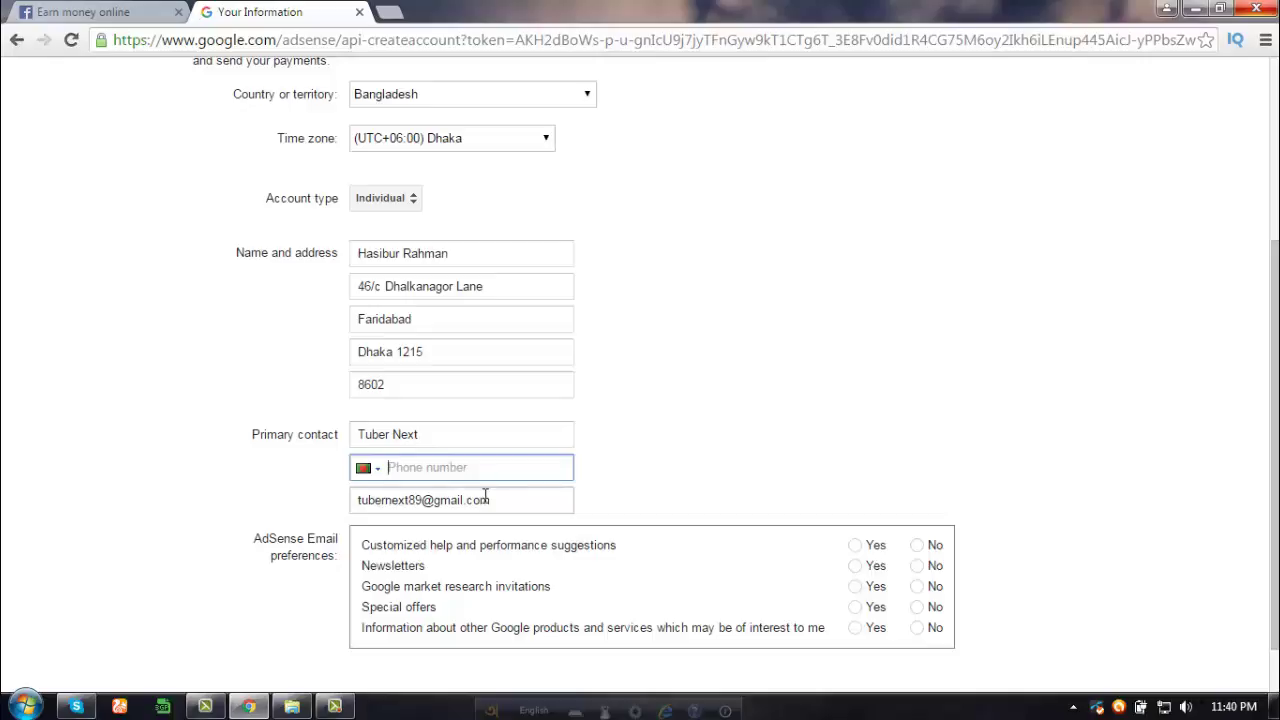
scroll(470, 468, "down", 1)
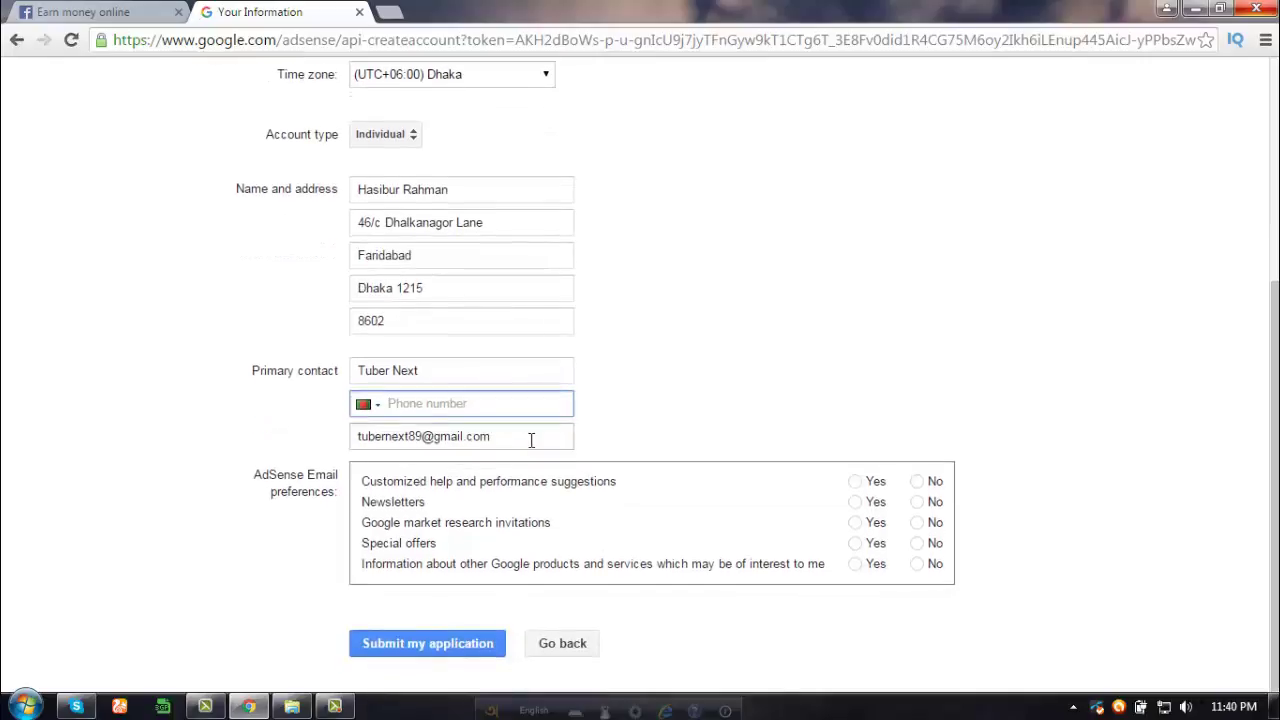
scroll(506, 432, "up", 1)
scroll(509, 423, "down", 2)
scroll(517, 410, "up", 5)
scroll(452, 300, "down", 4)
left_click(856, 482)
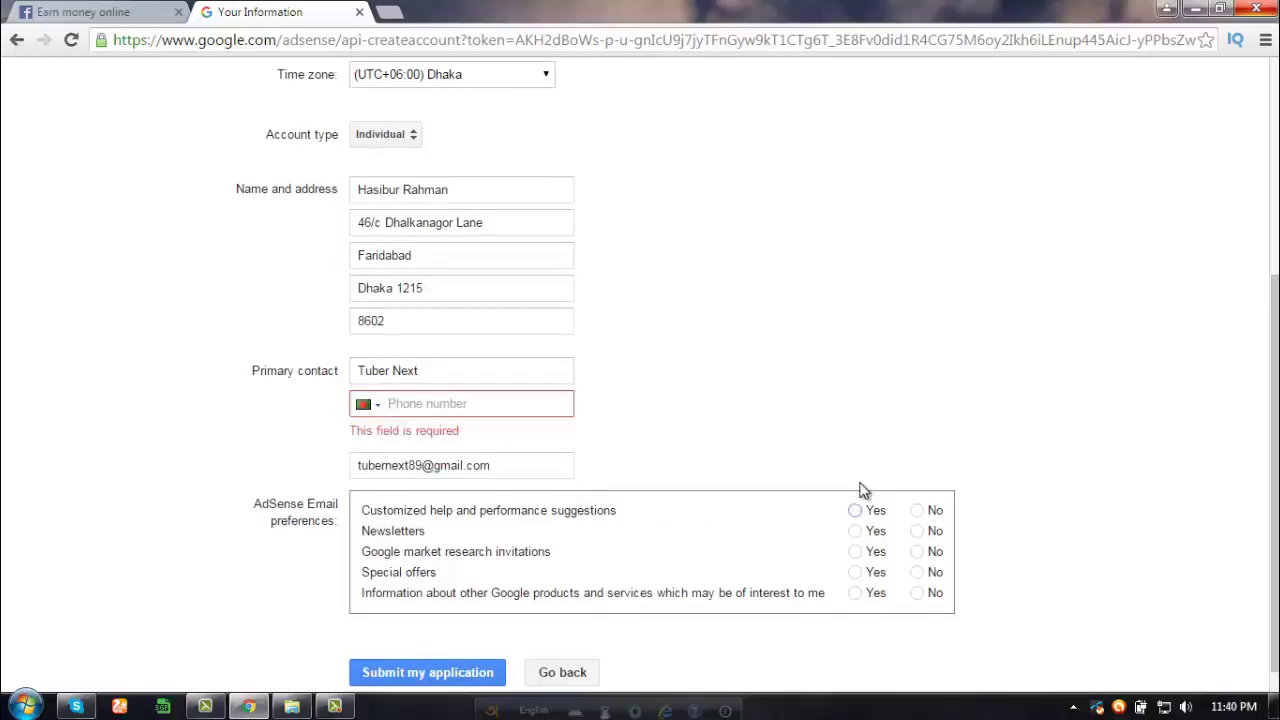
left_click(855, 531)
left_click(855, 552)
left_click(855, 572)
left_click(855, 593)
scroll(634, 431, "down", 1)
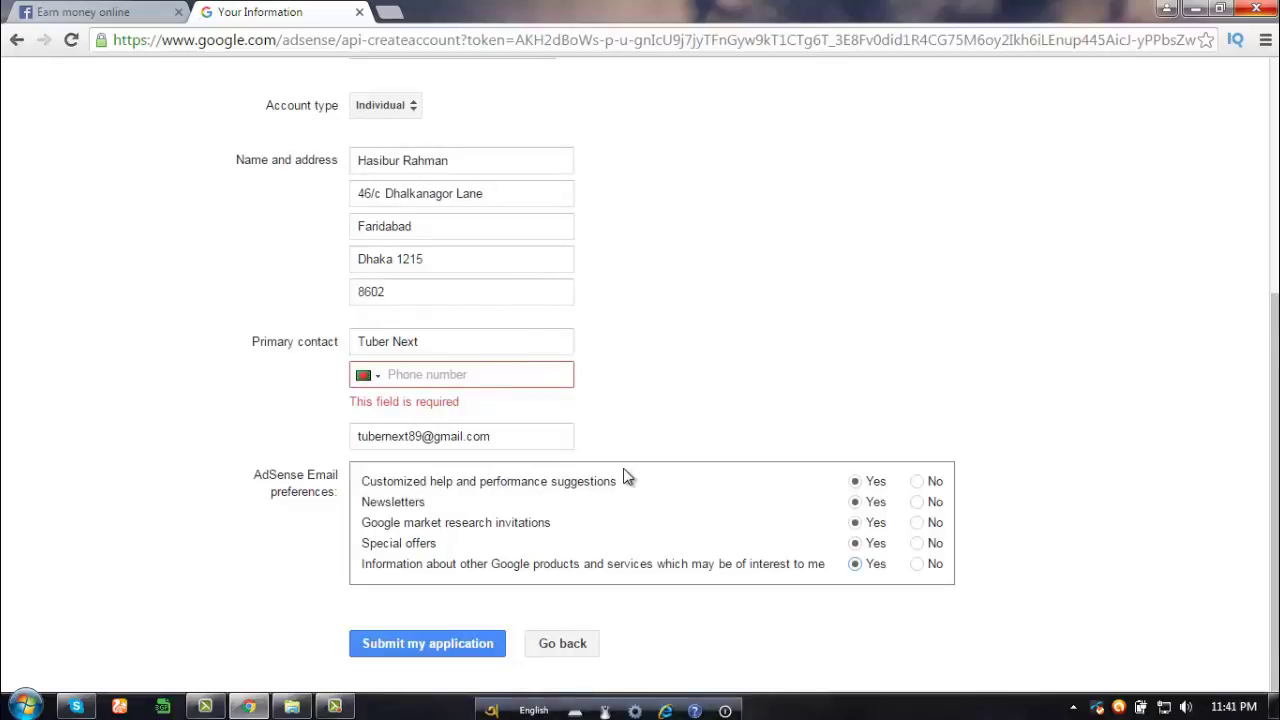
scroll(700, 427, "up", 4)
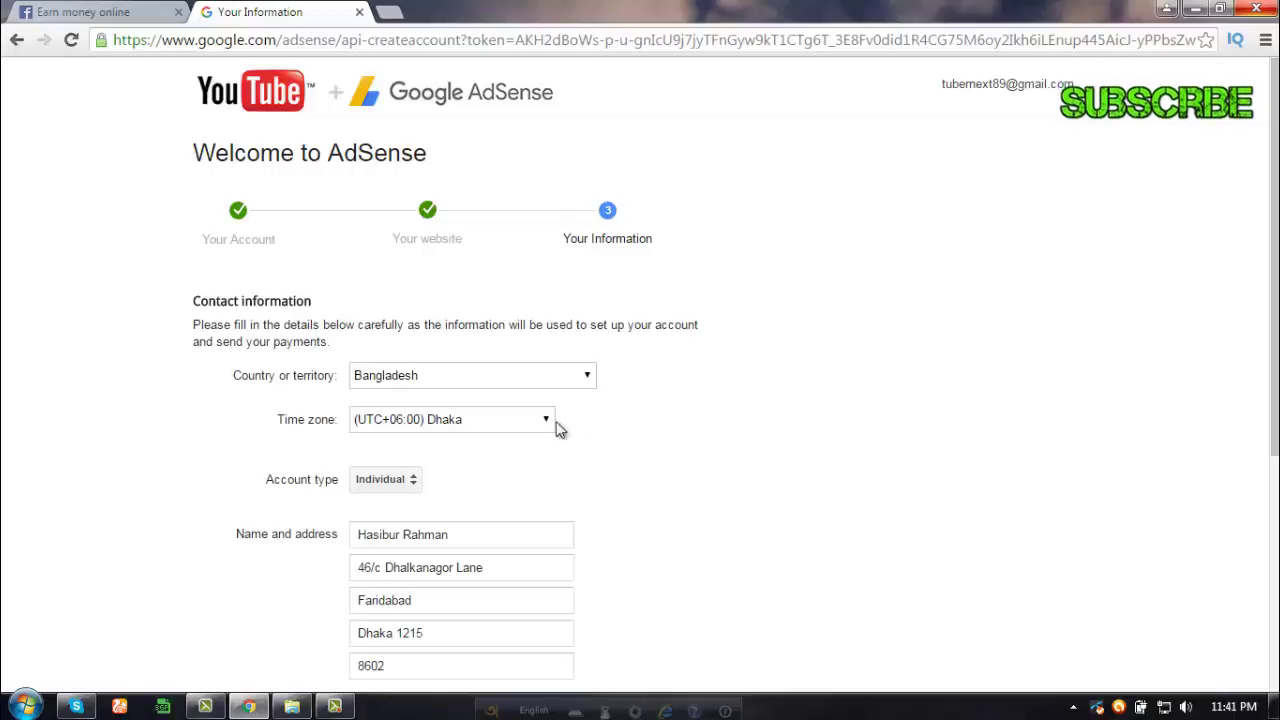
scroll(691, 372, "down", 2)
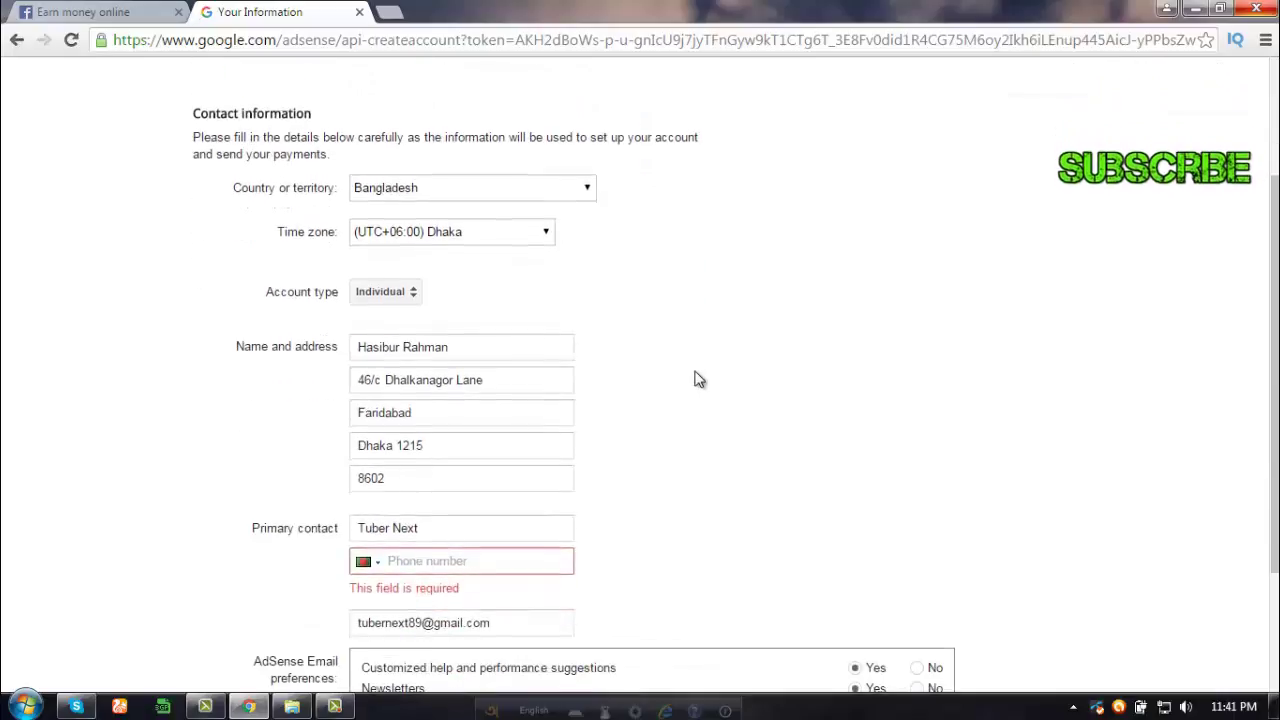
scroll(696, 384, "down", 1)
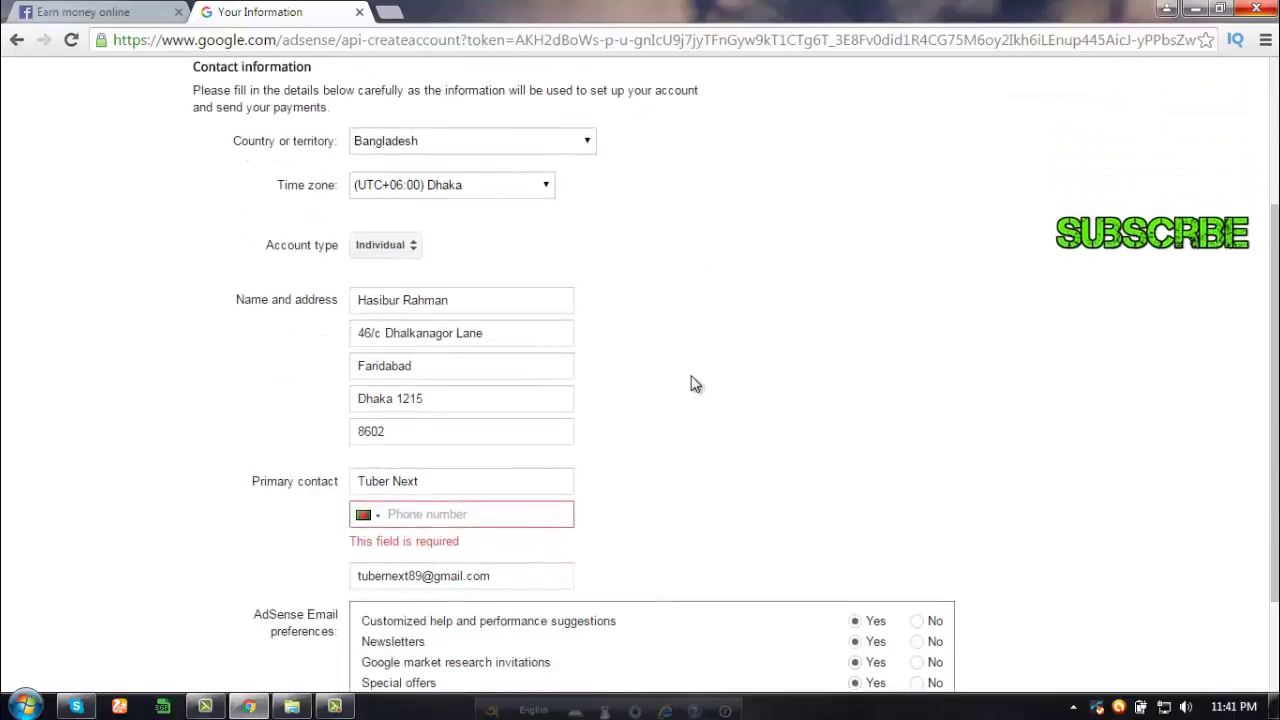
scroll(692, 382, "down", 3)
scroll(688, 386, "up", 4)
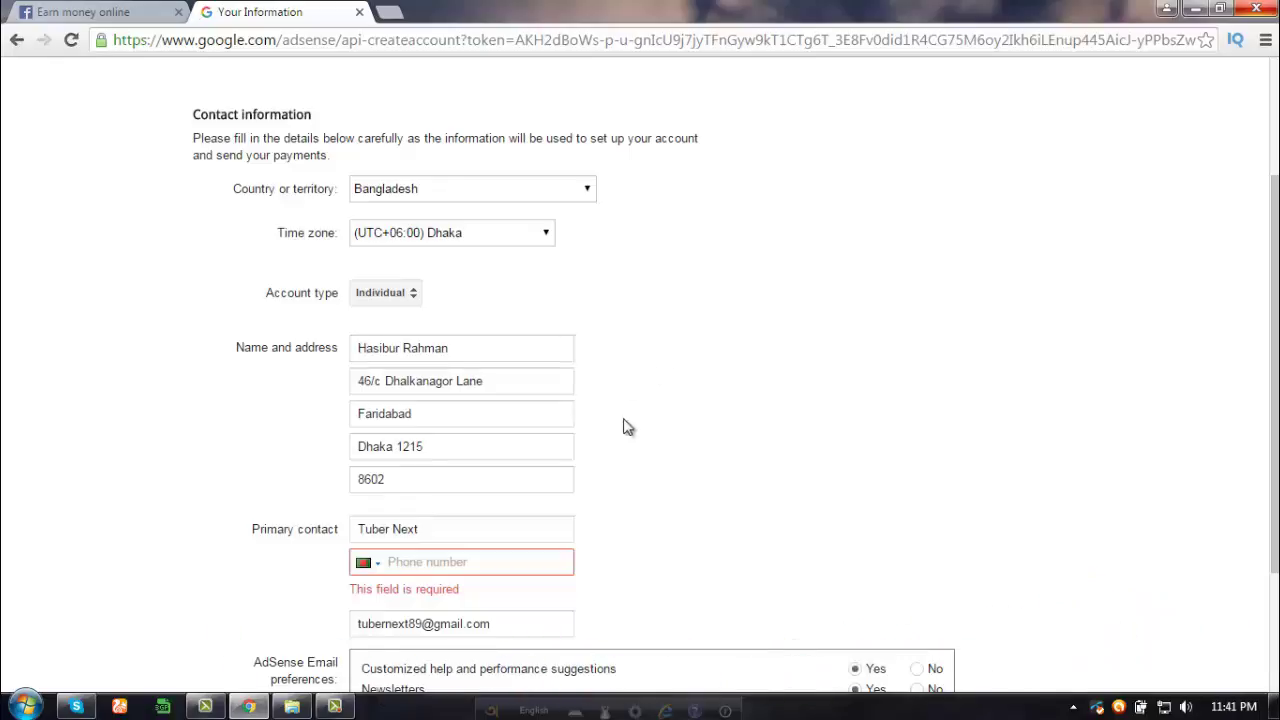
scroll(623, 427, "up", 2)
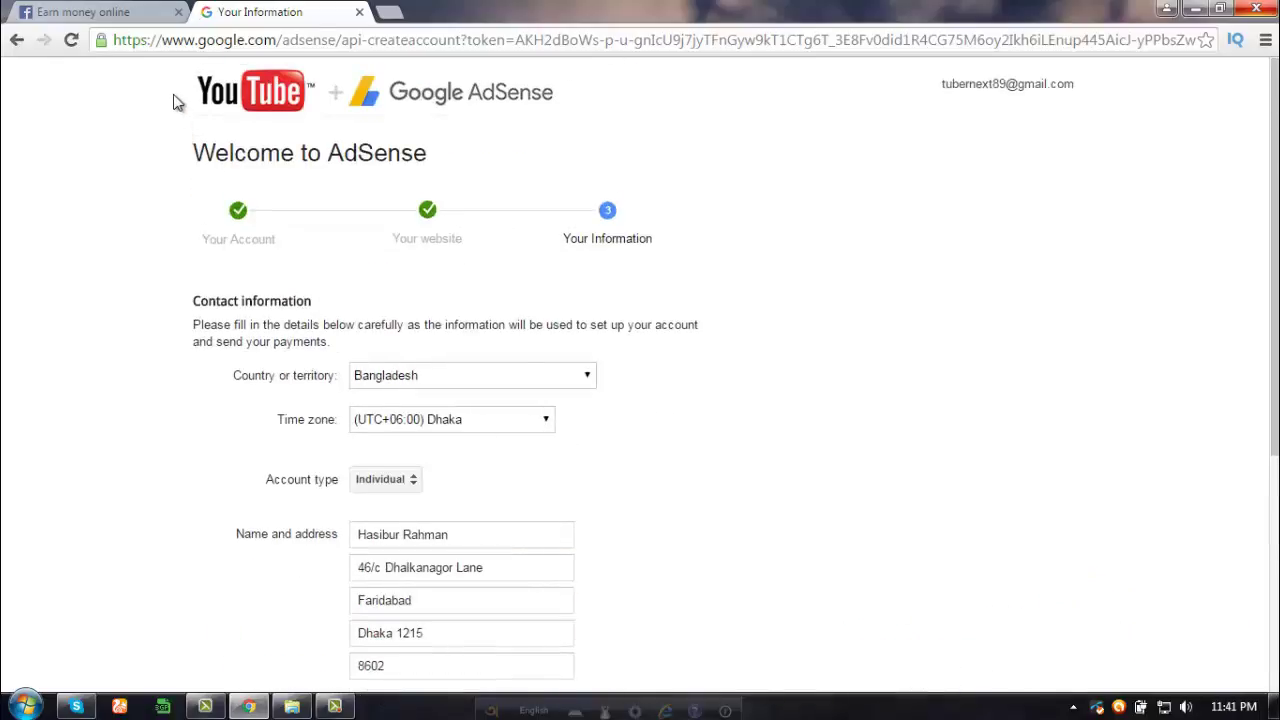
scroll(850, 355, "down", 1)
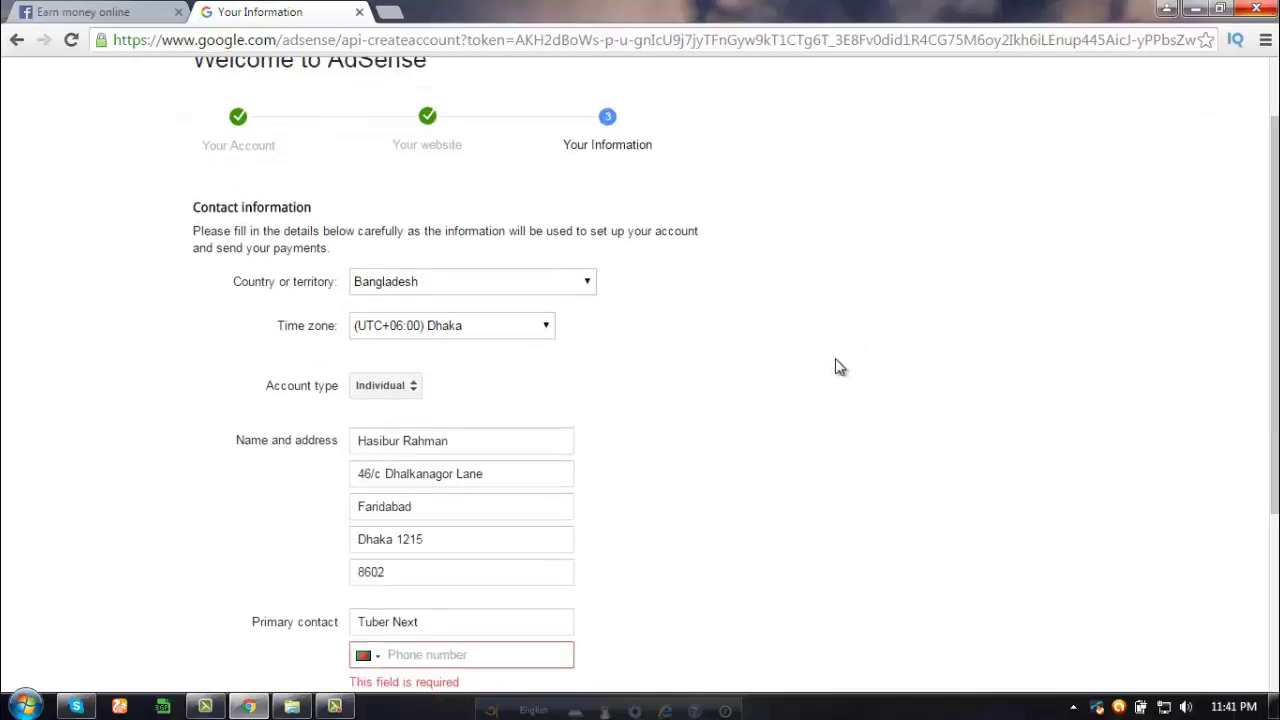
scroll(835, 368, "down", 1)
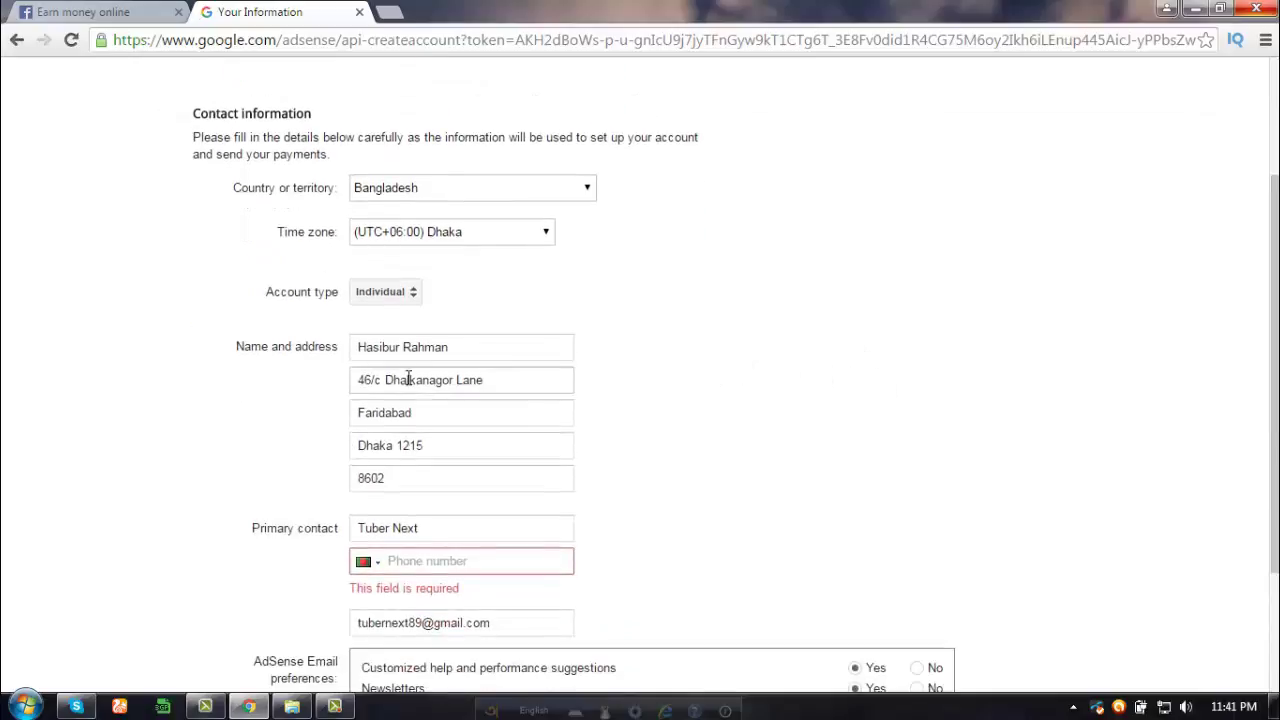
scroll(650, 390, "down", 1)
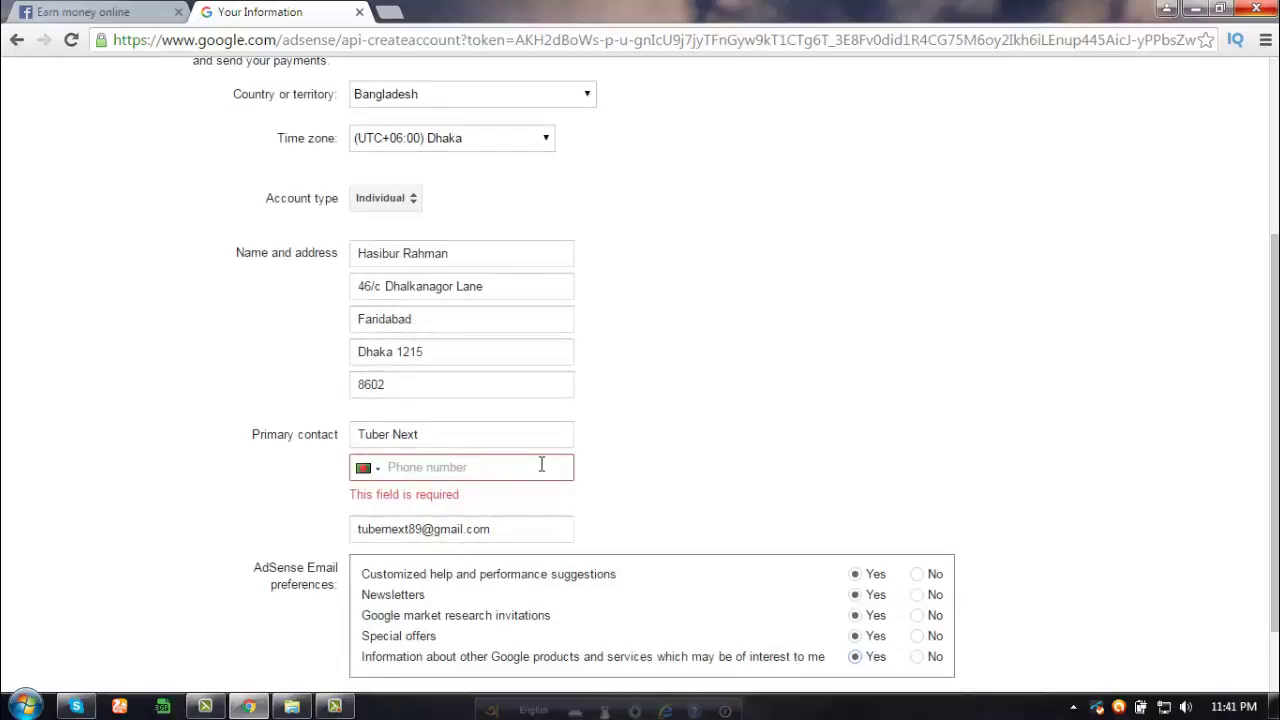
scroll(610, 449, "up", 1)
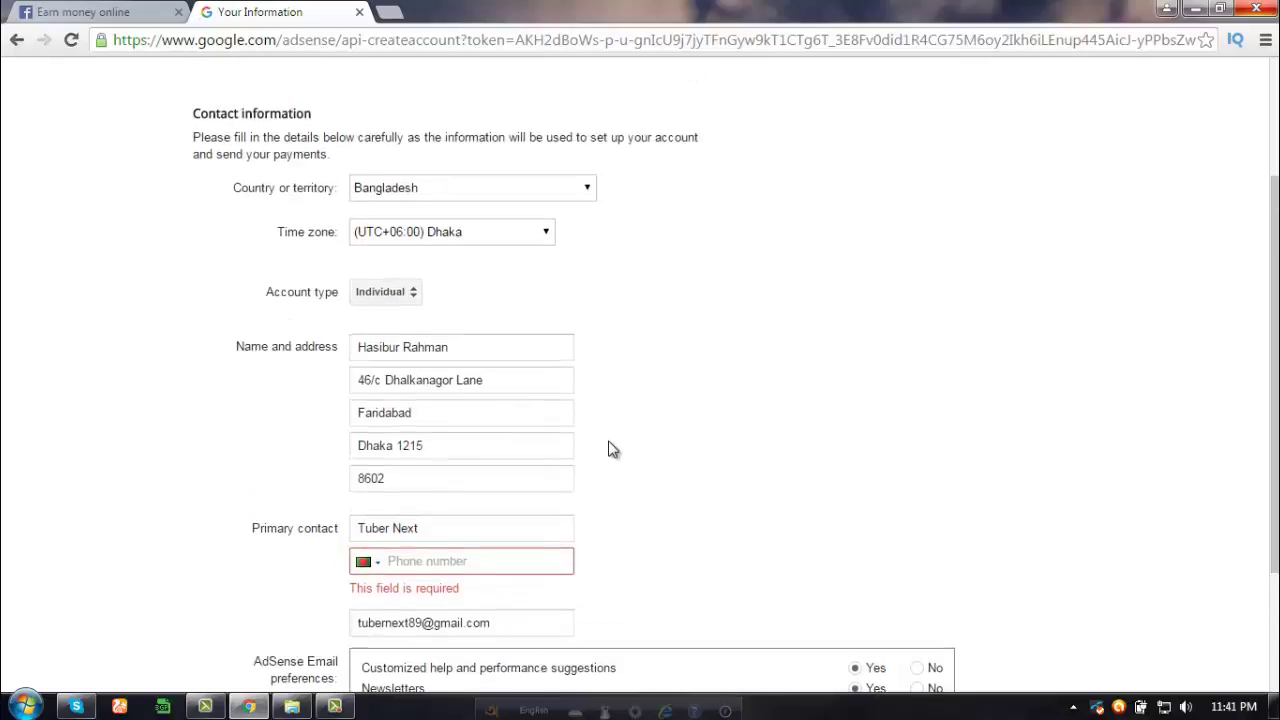
scroll(614, 440, "up", 1)
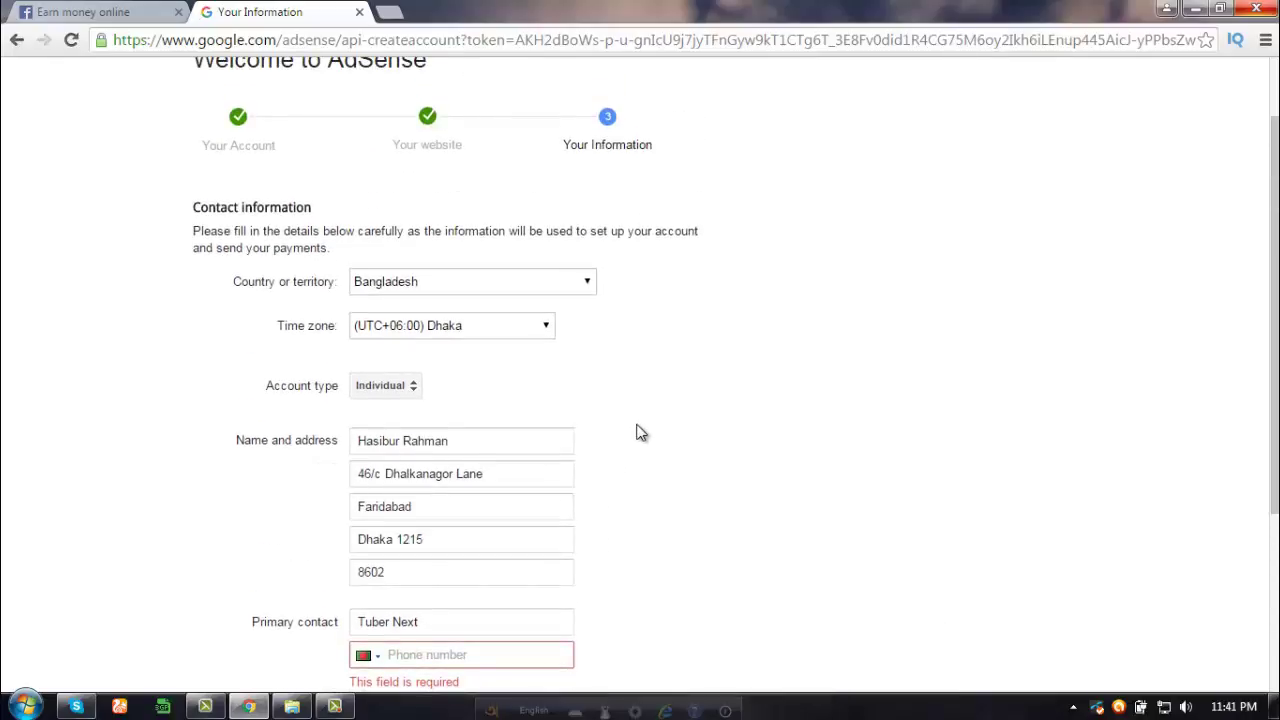
scroll(642, 432, "up", 1)
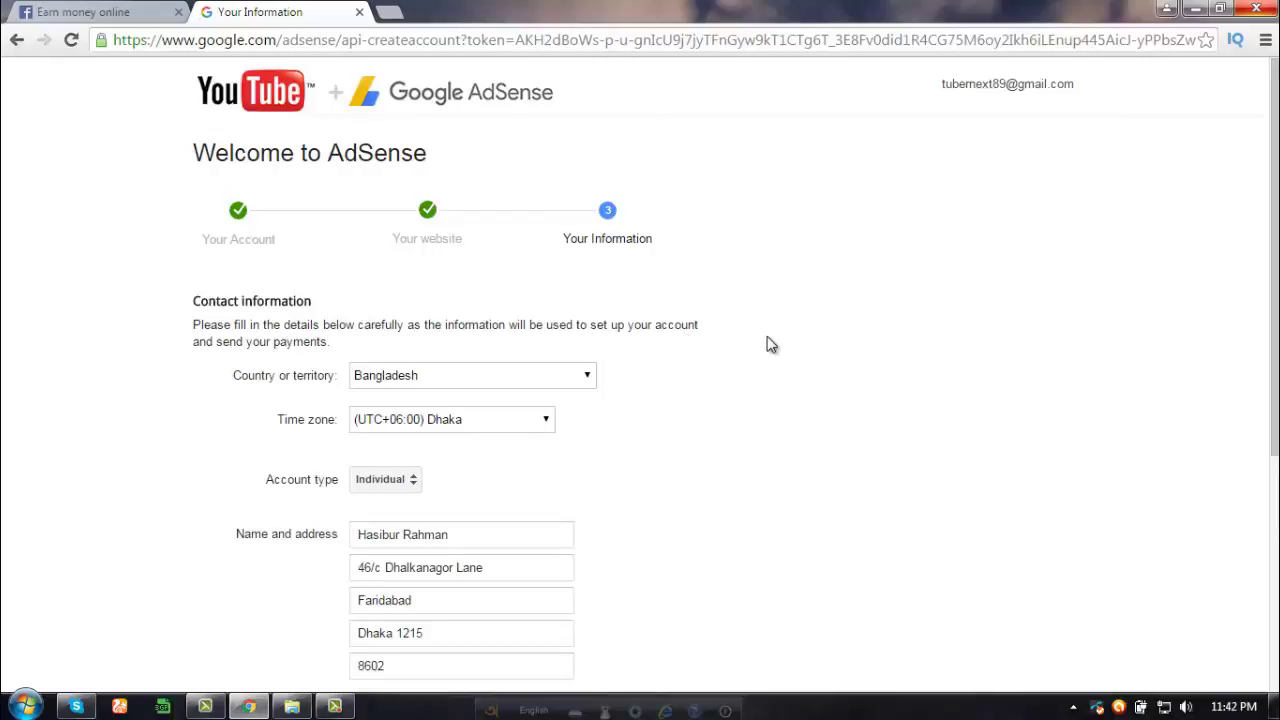
scroll(763, 348, "down", 1)
scroll(763, 348, "down", 3)
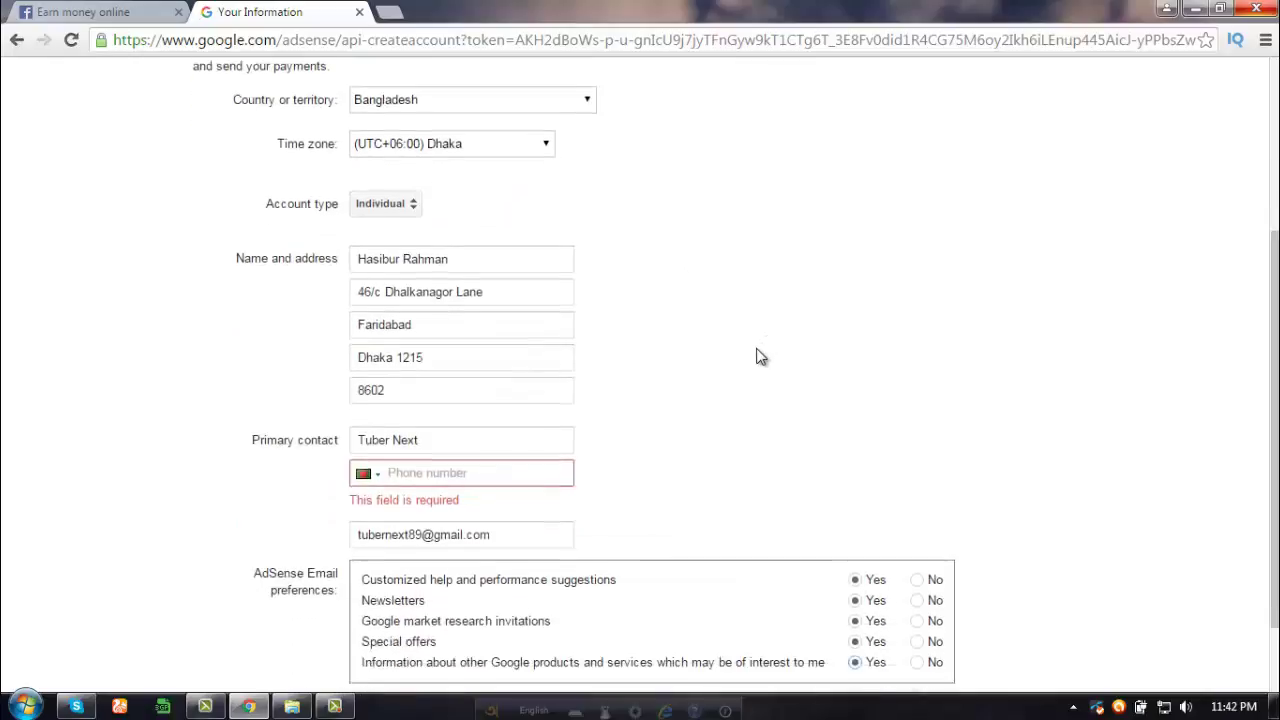
scroll(755, 364, "down", 1)
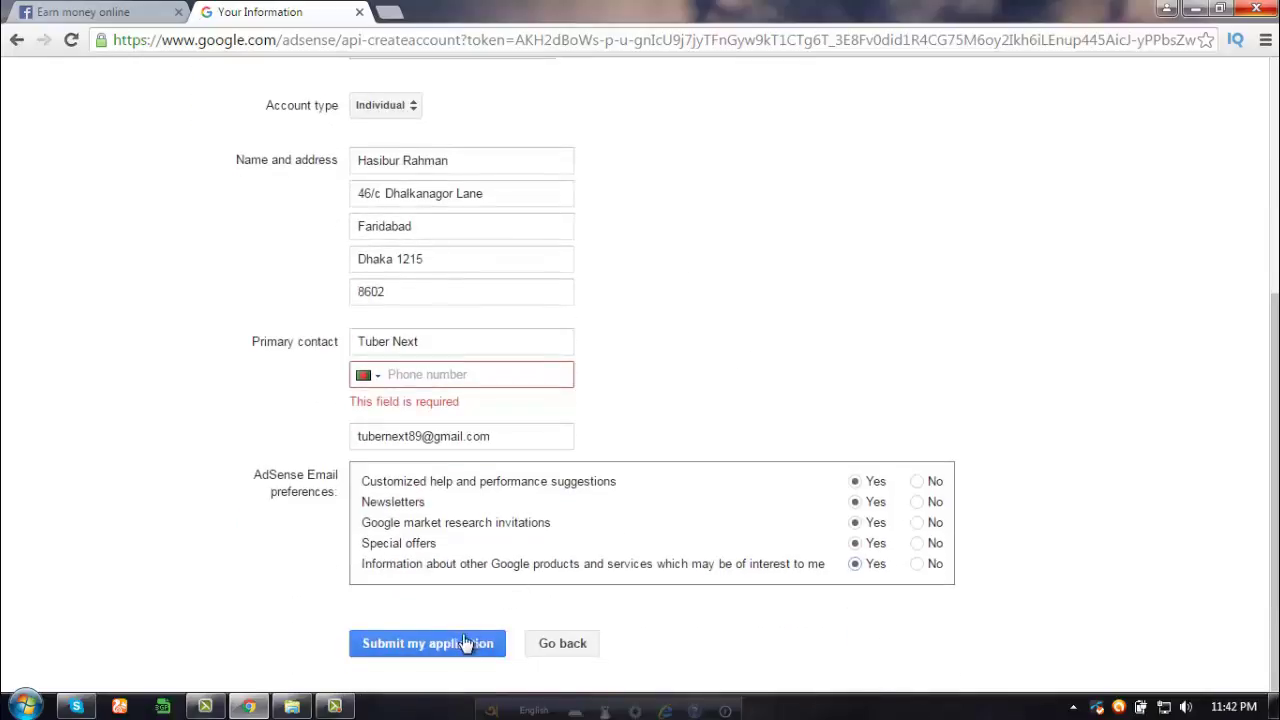
scroll(690, 415, "up", 3)
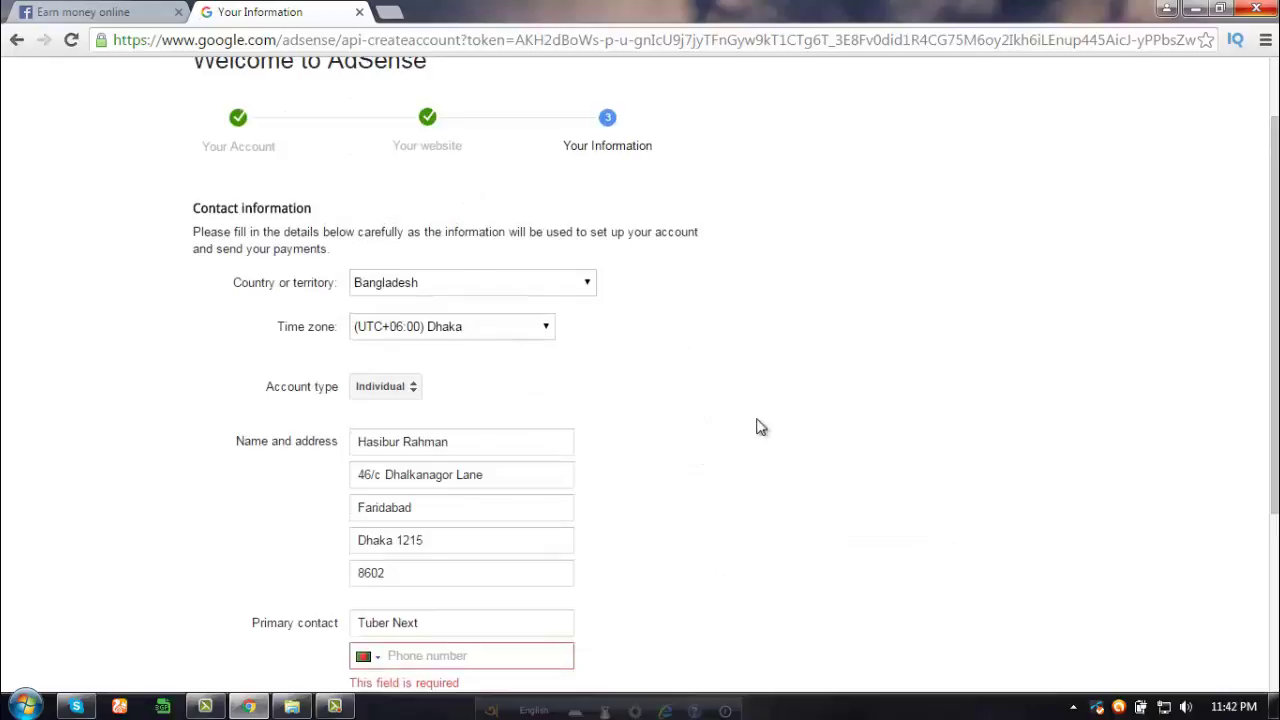
scroll(700, 440, "down", 1)
scroll(640, 460, "down", 1)
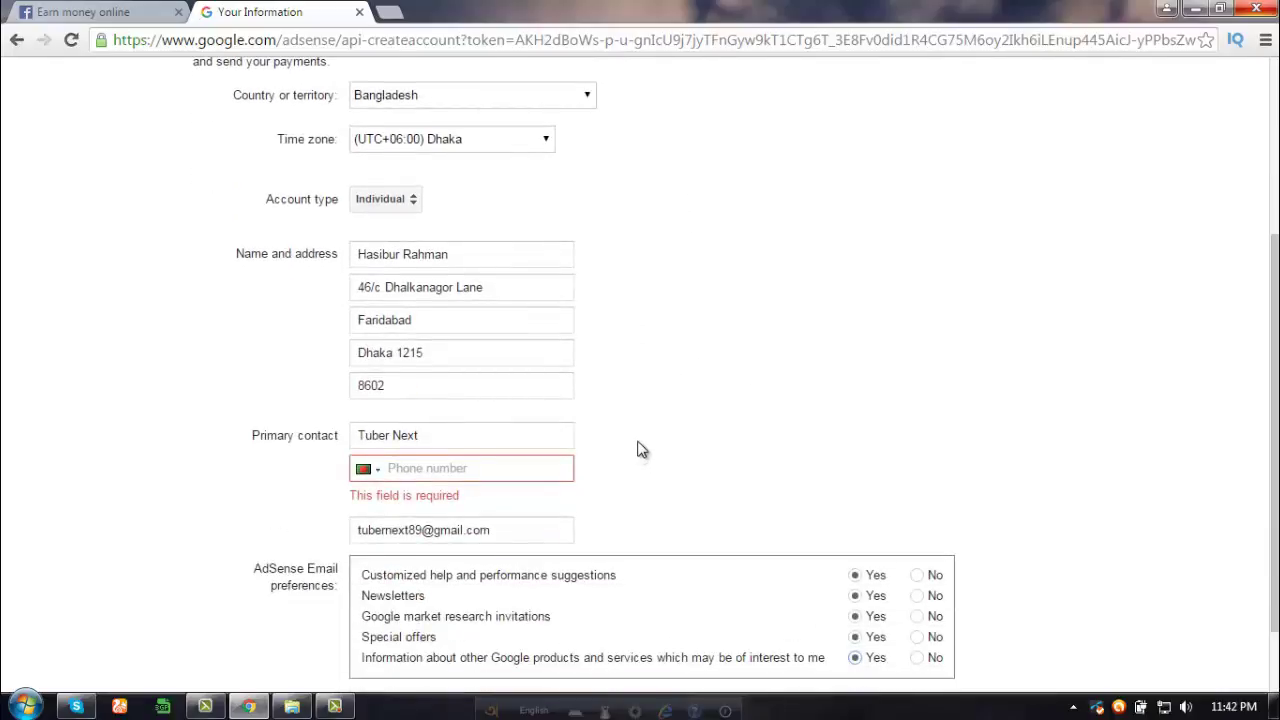
scroll(641, 452, "up", 1)
scroll(641, 450, "up", 2)
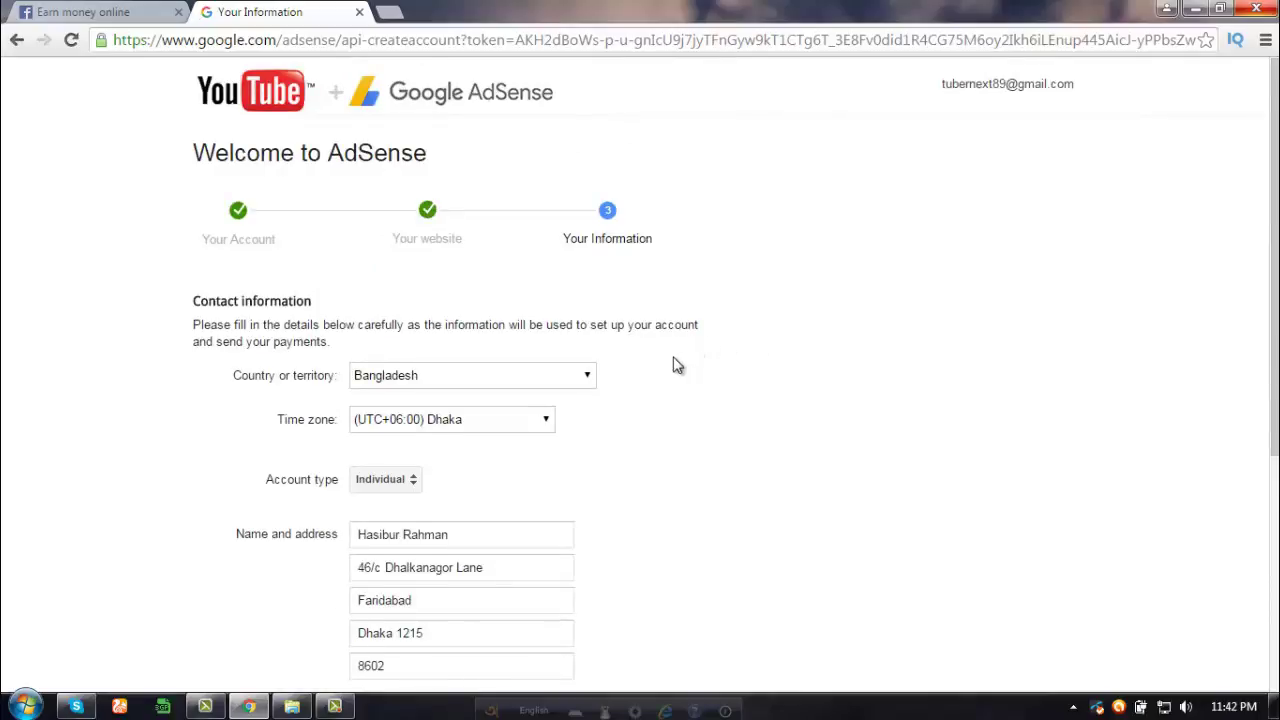
scroll(665, 362, "down", 4)
scroll(659, 364, "up", 4)
scroll(666, 374, "down", 2)
scroll(658, 384, "down", 2)
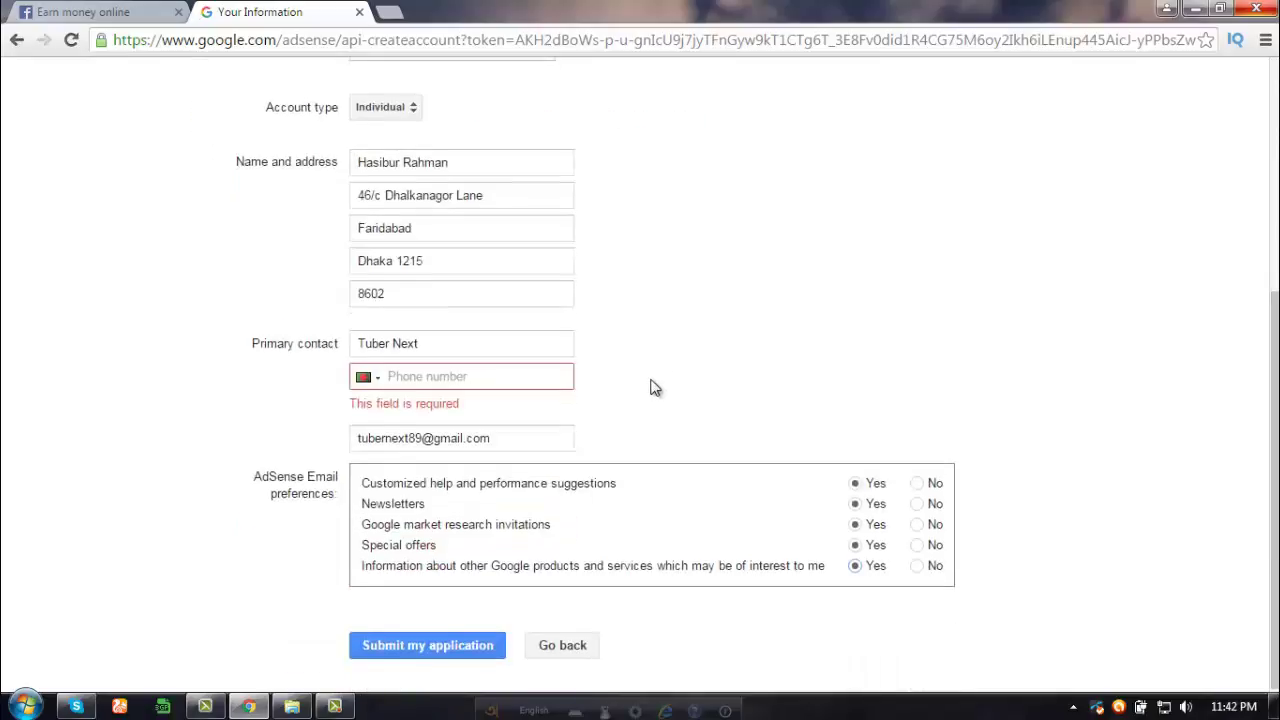
scroll(650, 387, "up", 2)
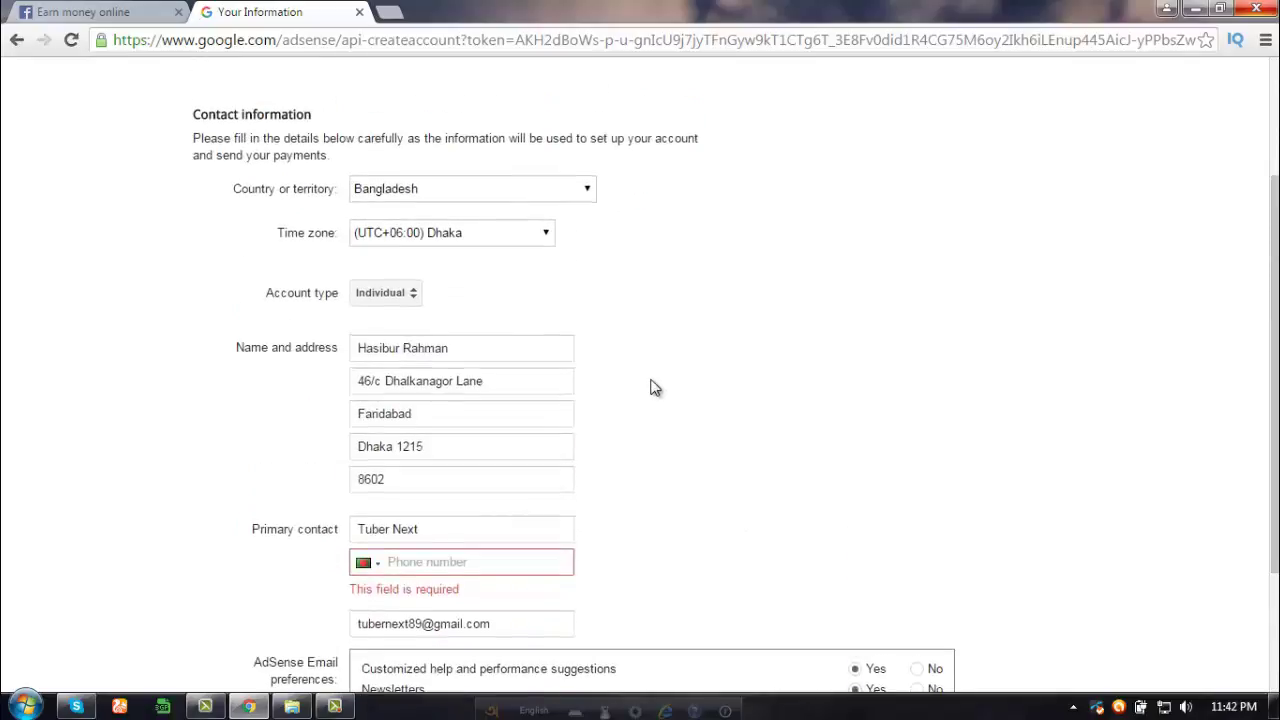
scroll(652, 388, "up", 1)
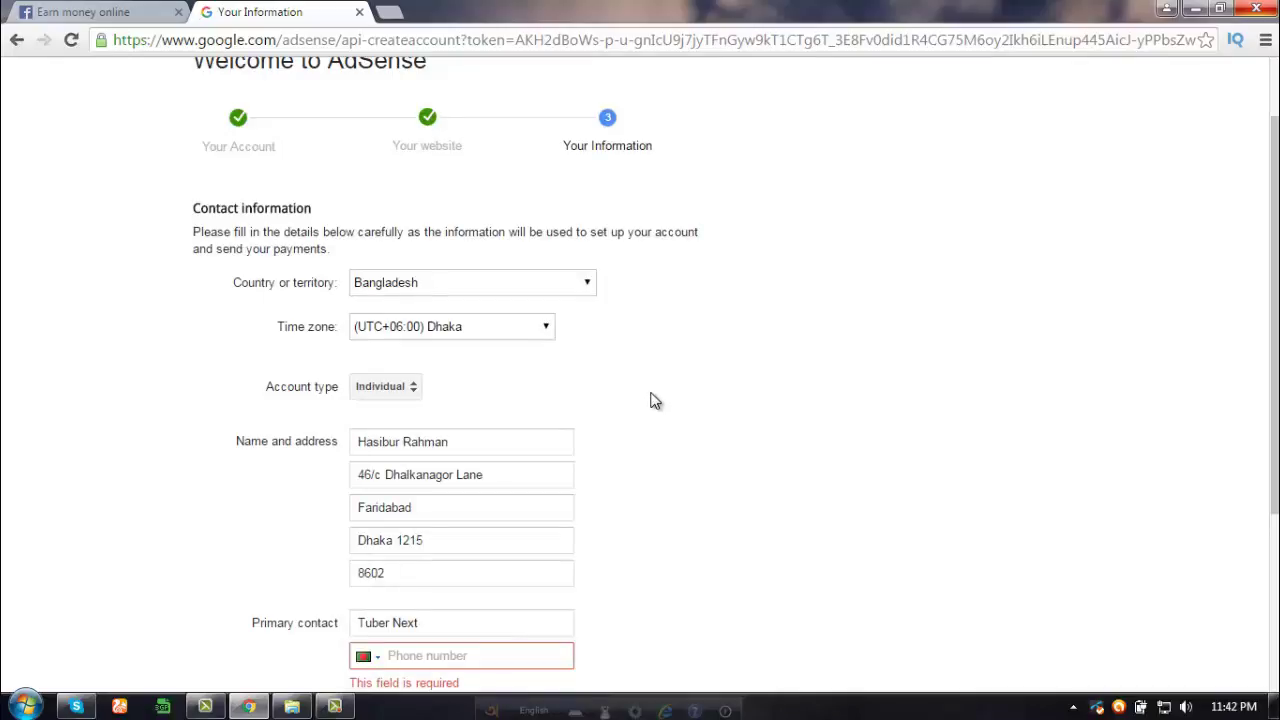
scroll(628, 400, "up", 1)
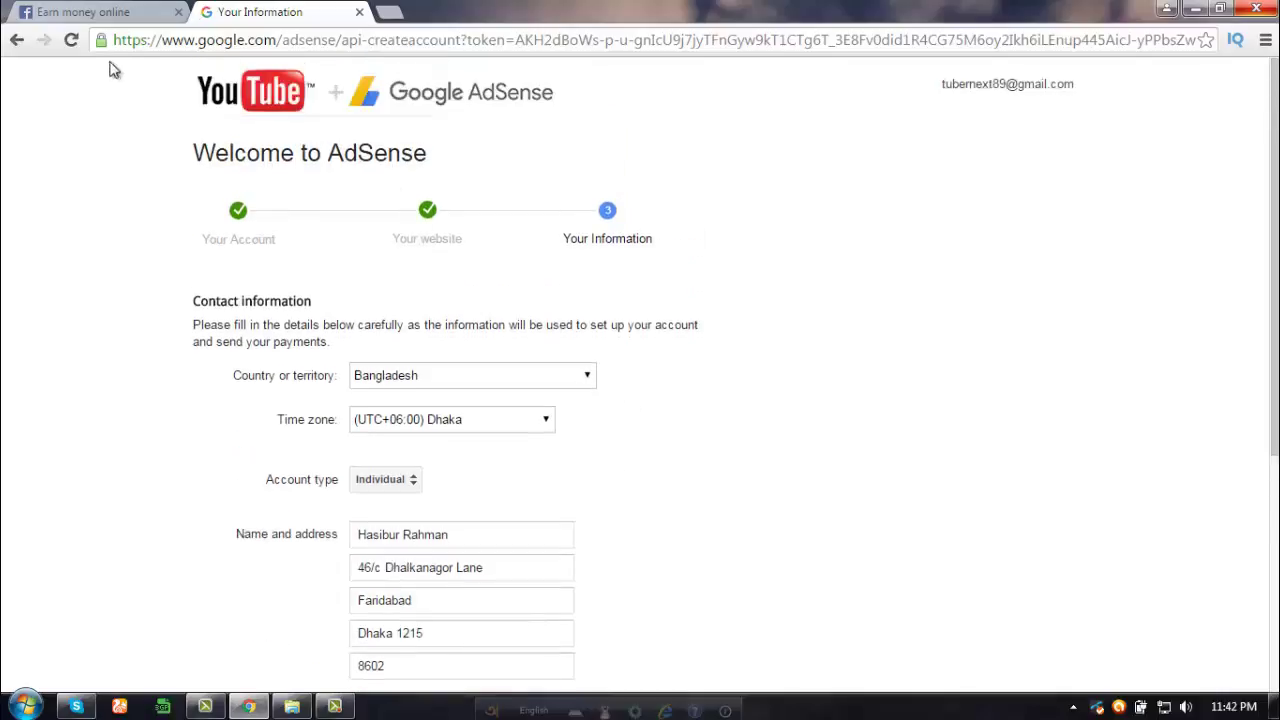
- Go back through the AdSense signup pages to the Creator Studio Monetization page showing the account enabled
left_click(16, 42)
left_click(16, 42)
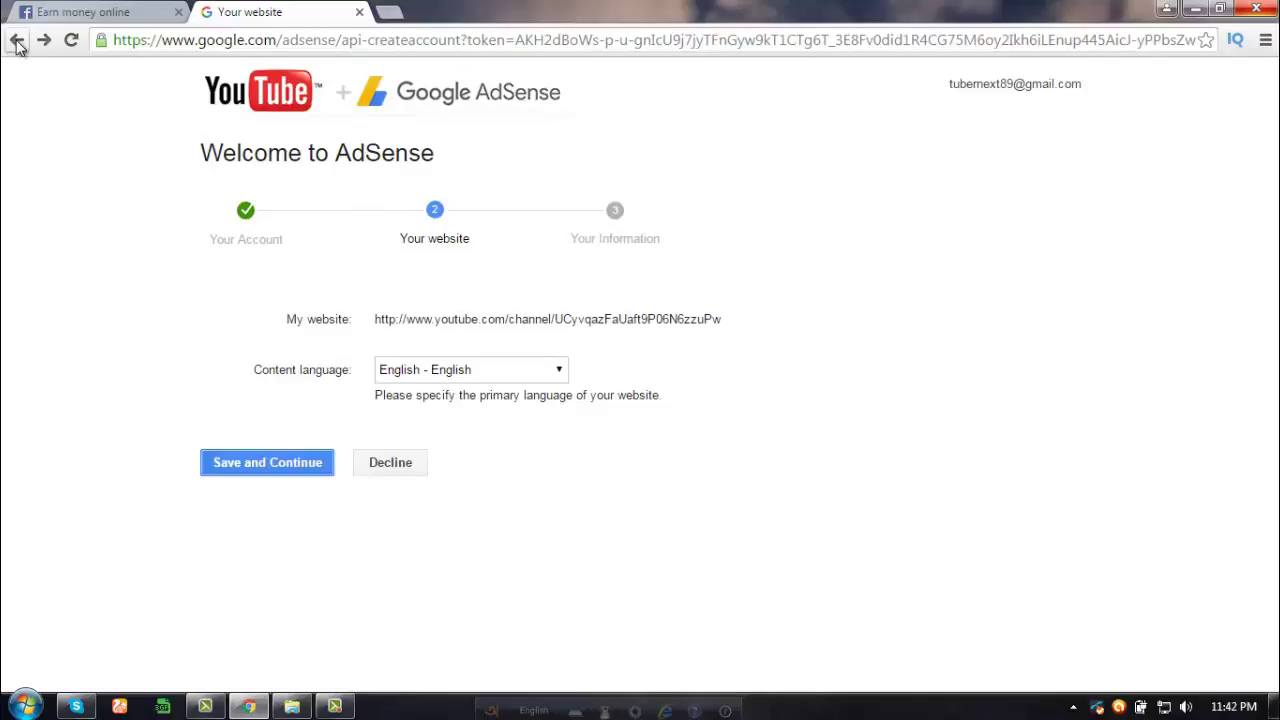
left_click(17, 44)
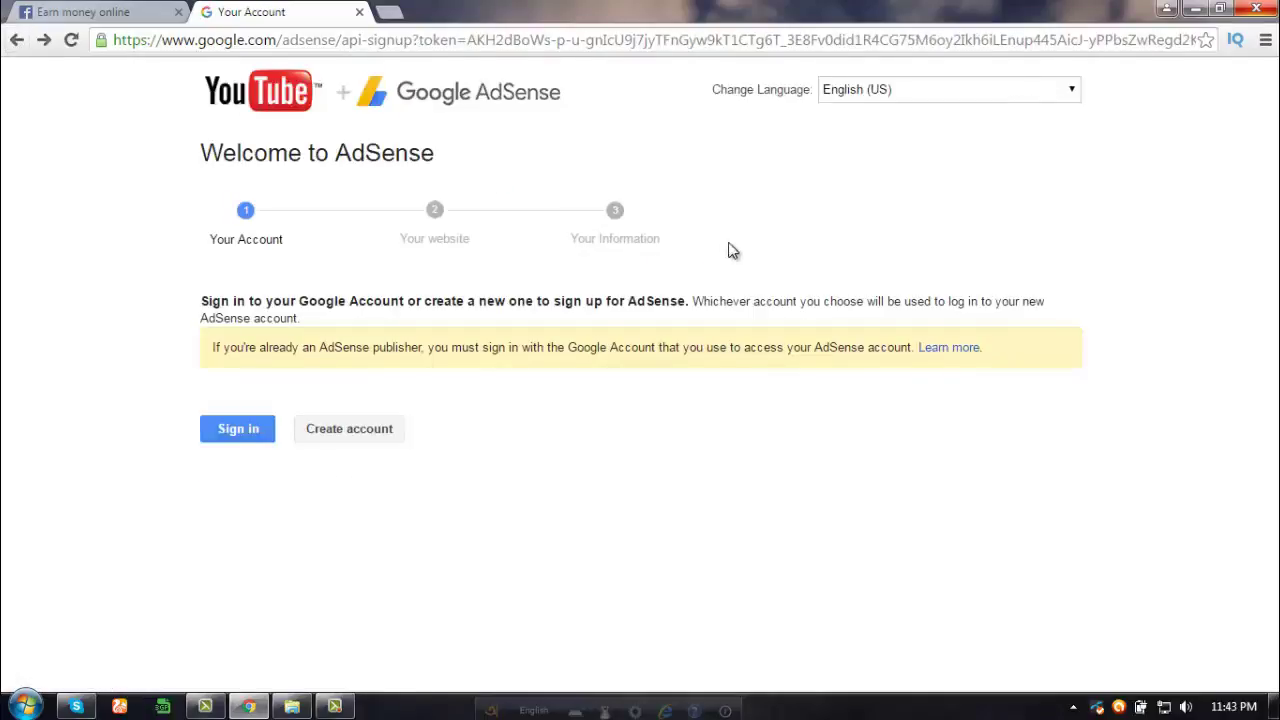
left_click(20, 46)
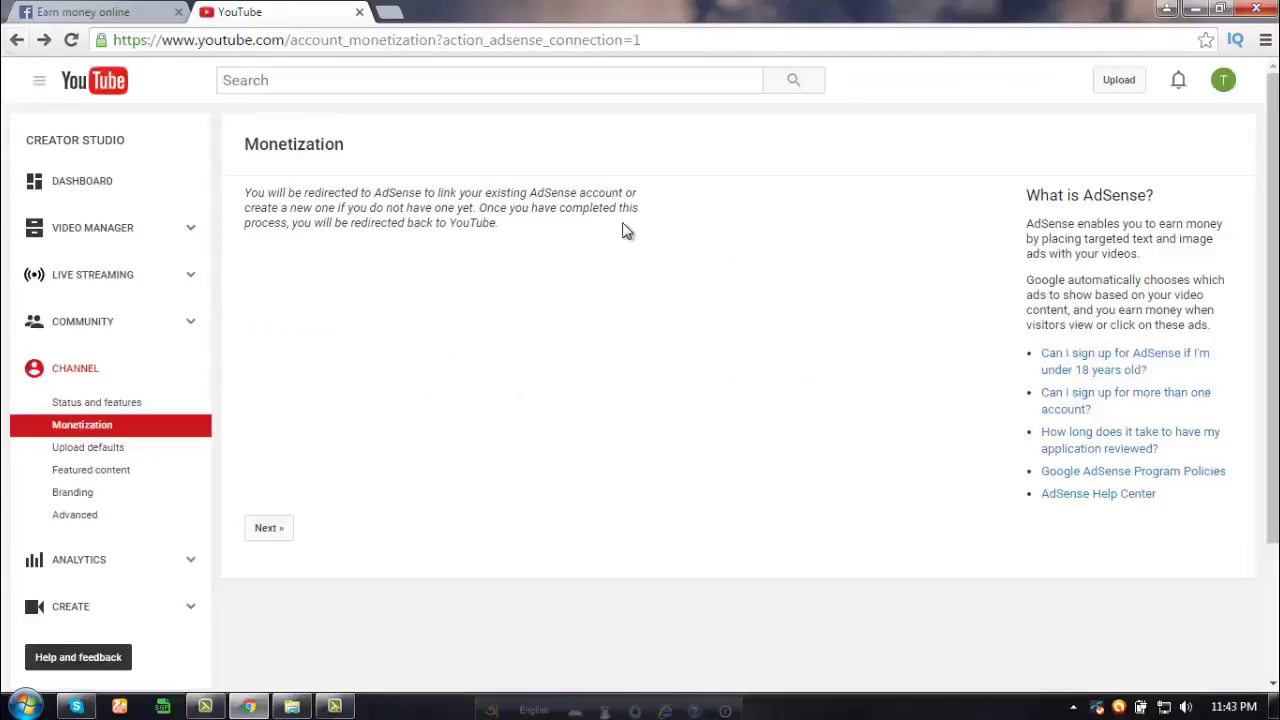
left_click(14, 40)
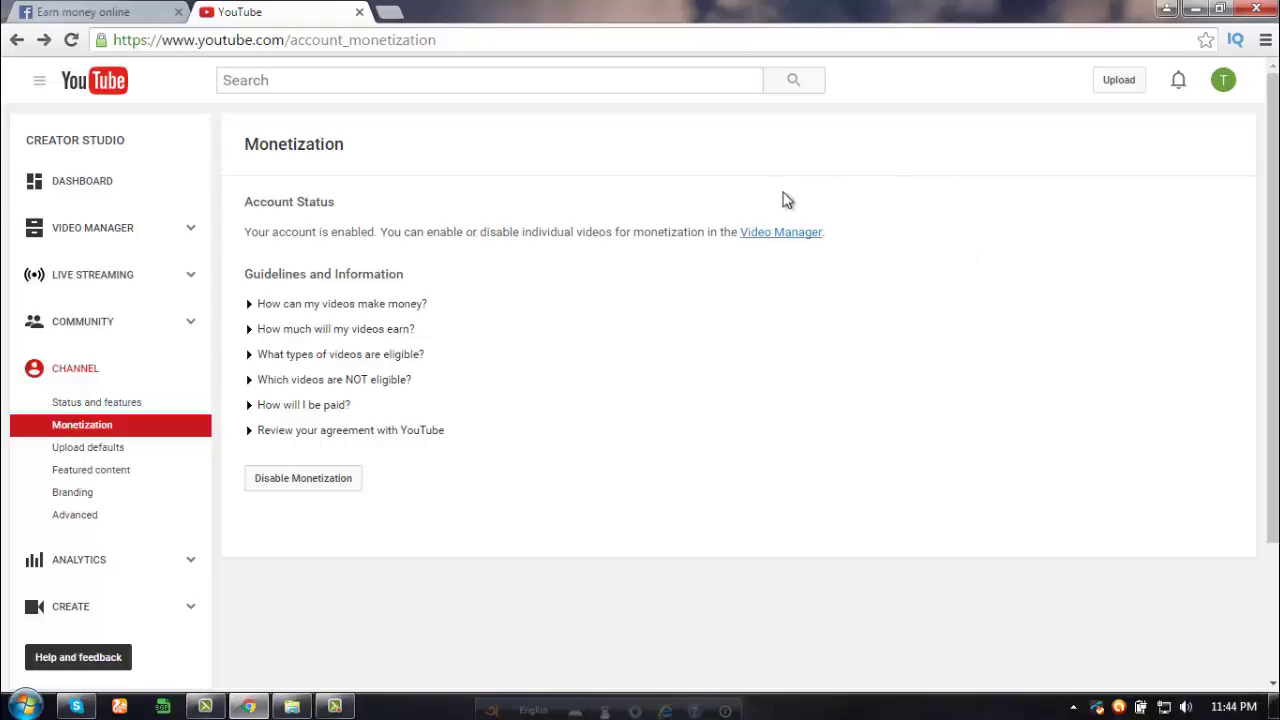
left_click(1222, 82)
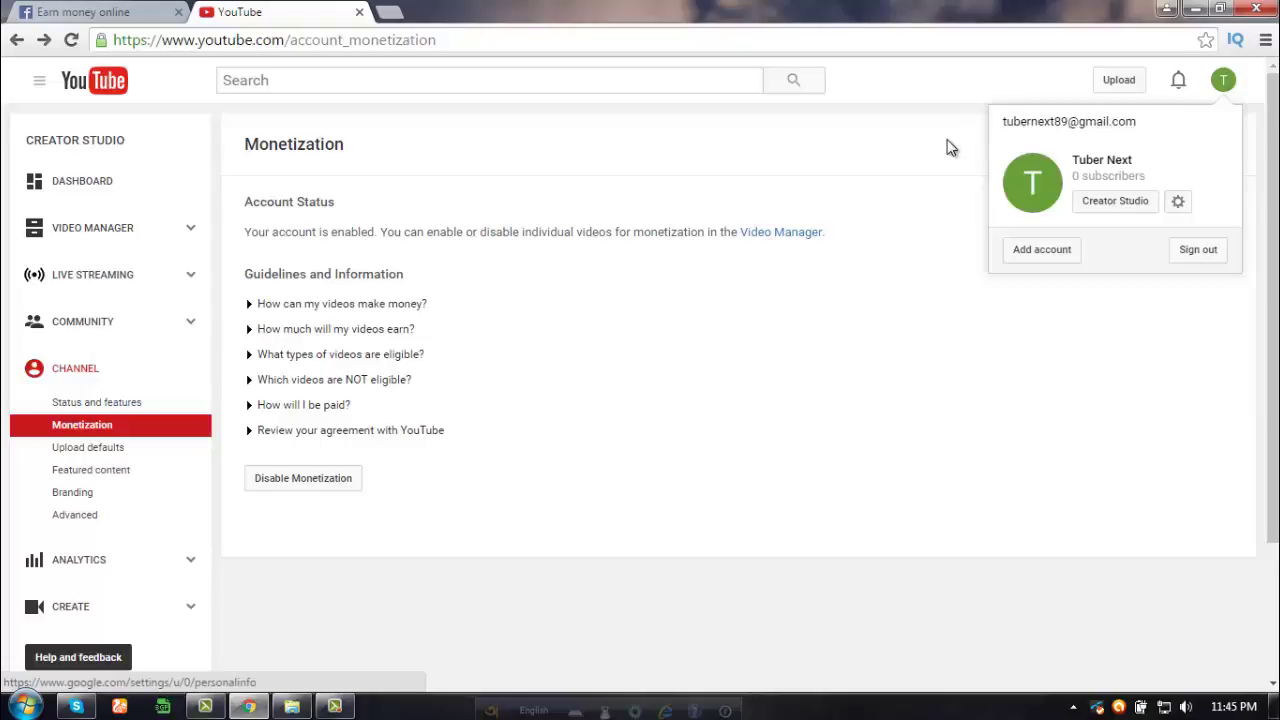
left_click(618, 326)
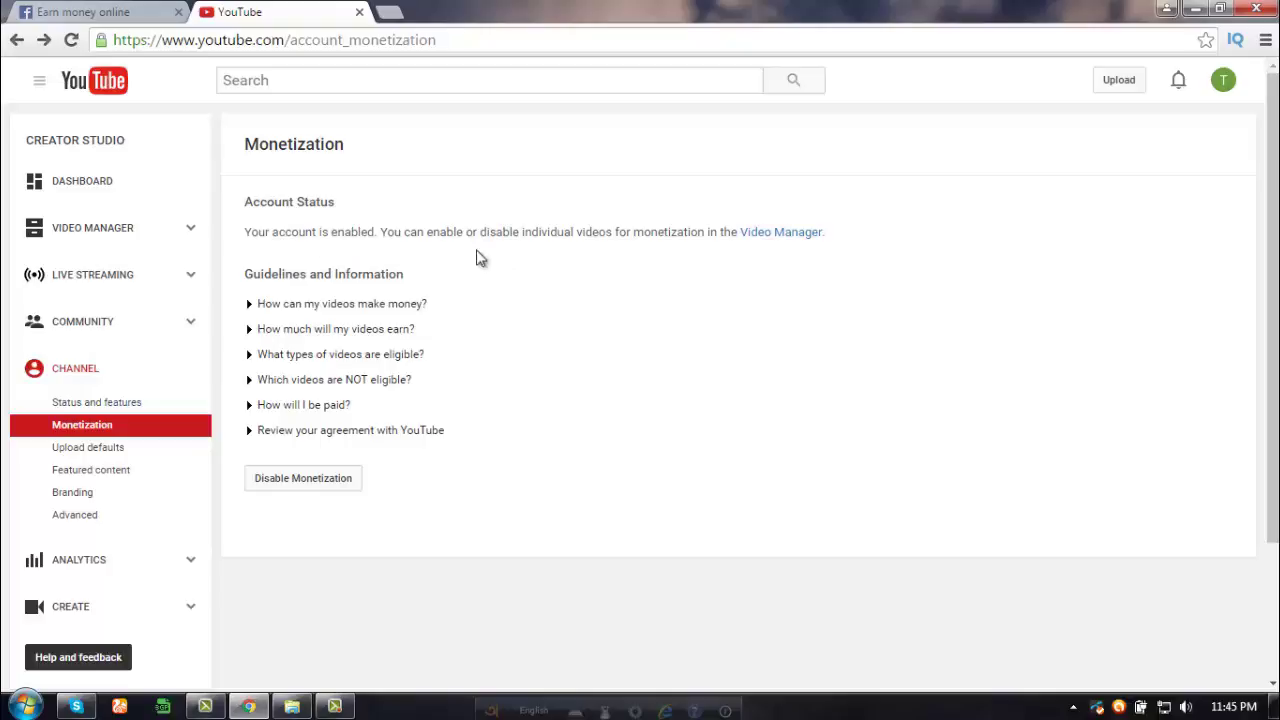
- Sign out of YouTube and sign back in with another saved Google account
left_click(1224, 88)
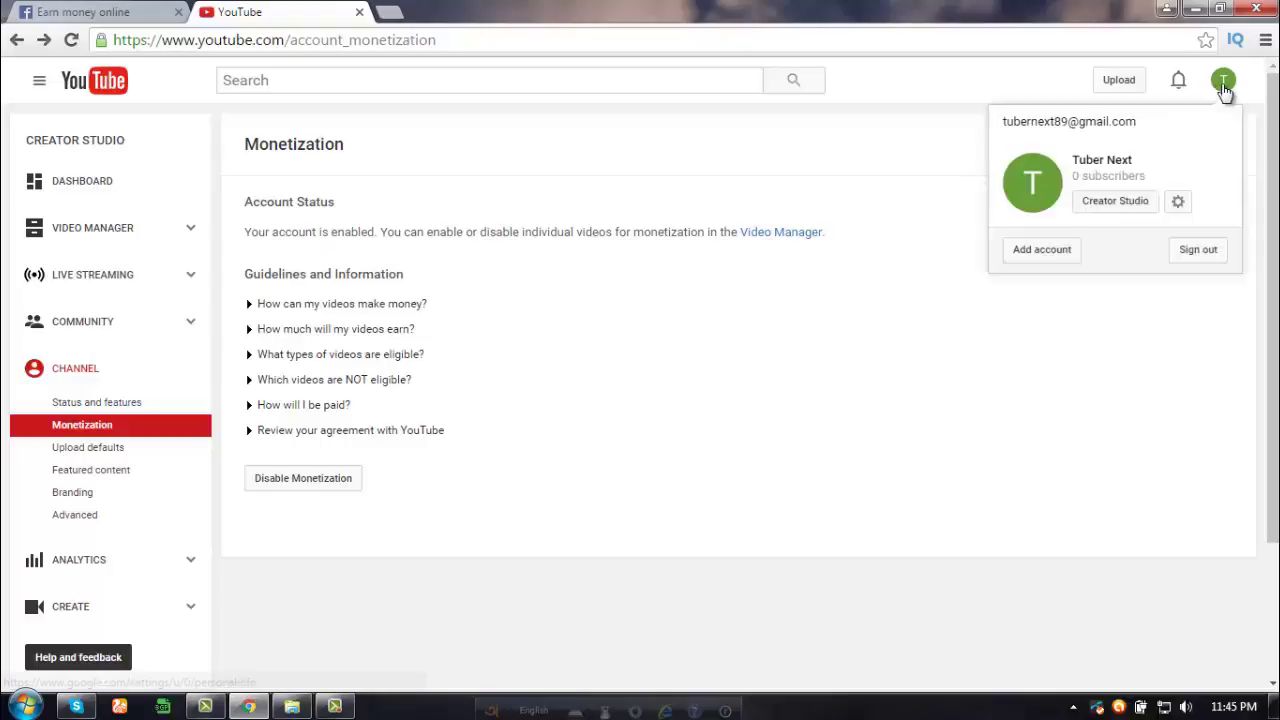
left_click(1189, 257)
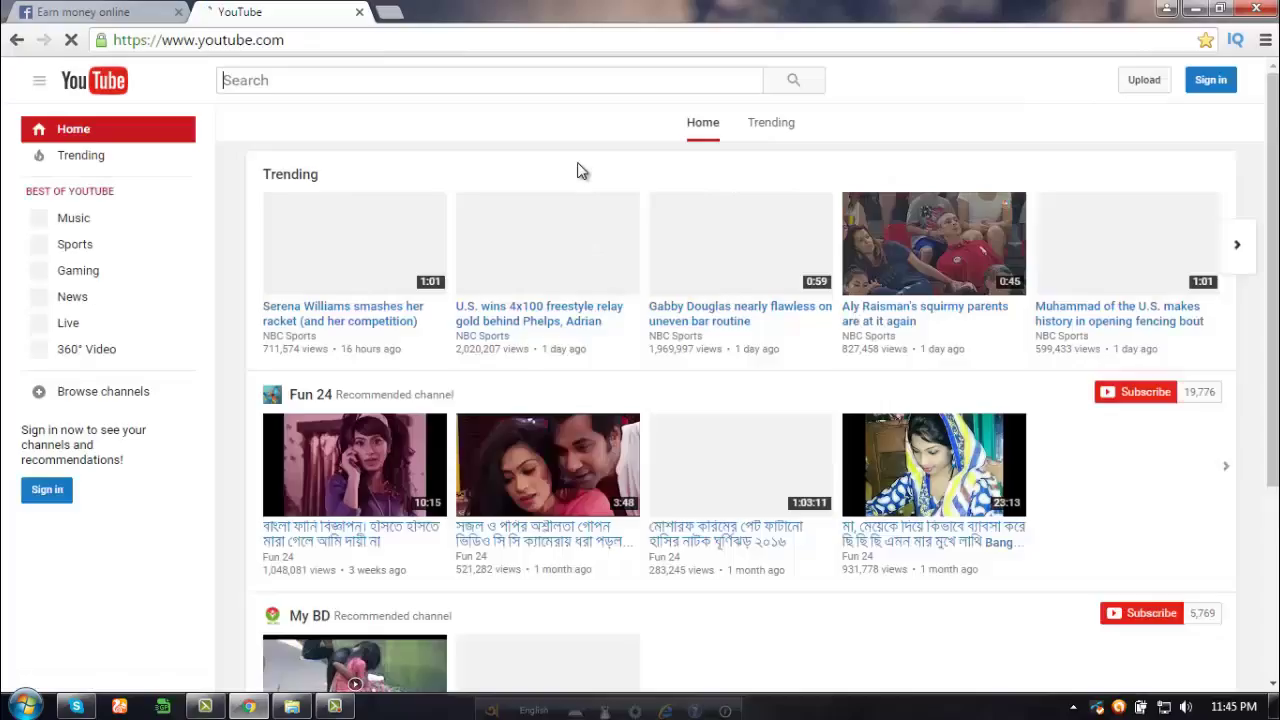
left_click(1221, 86)
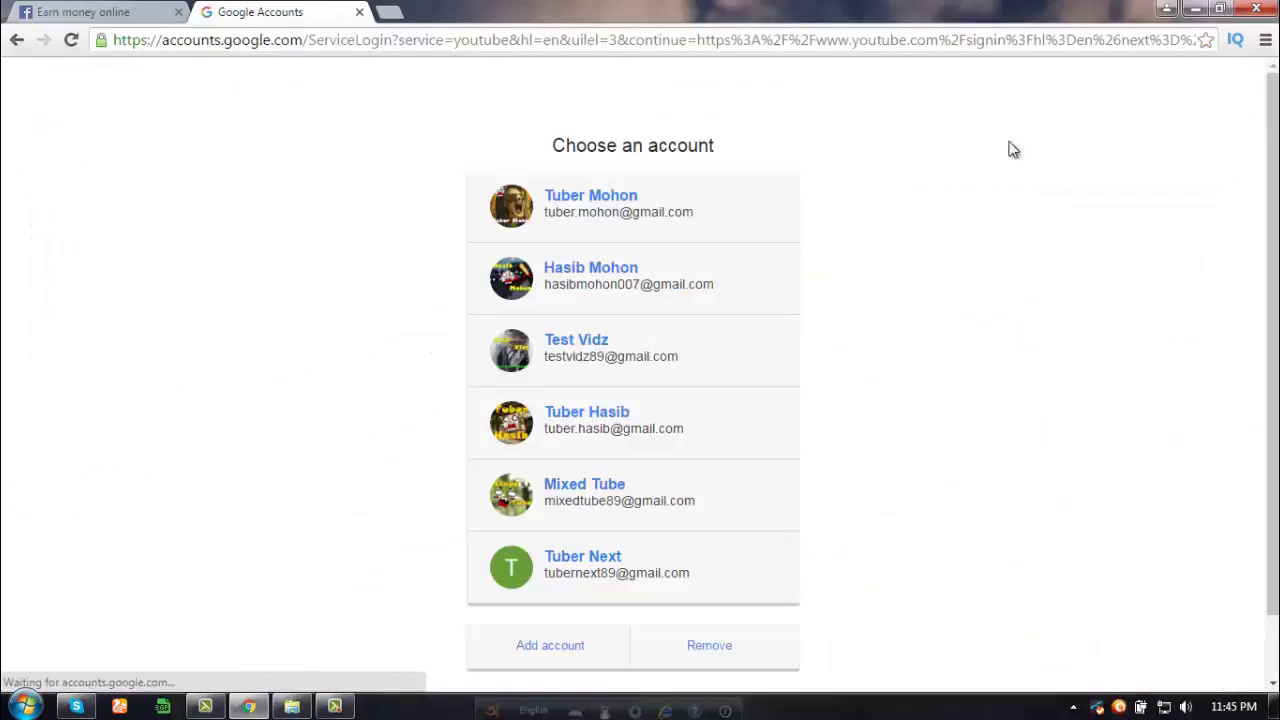
left_click(603, 425)
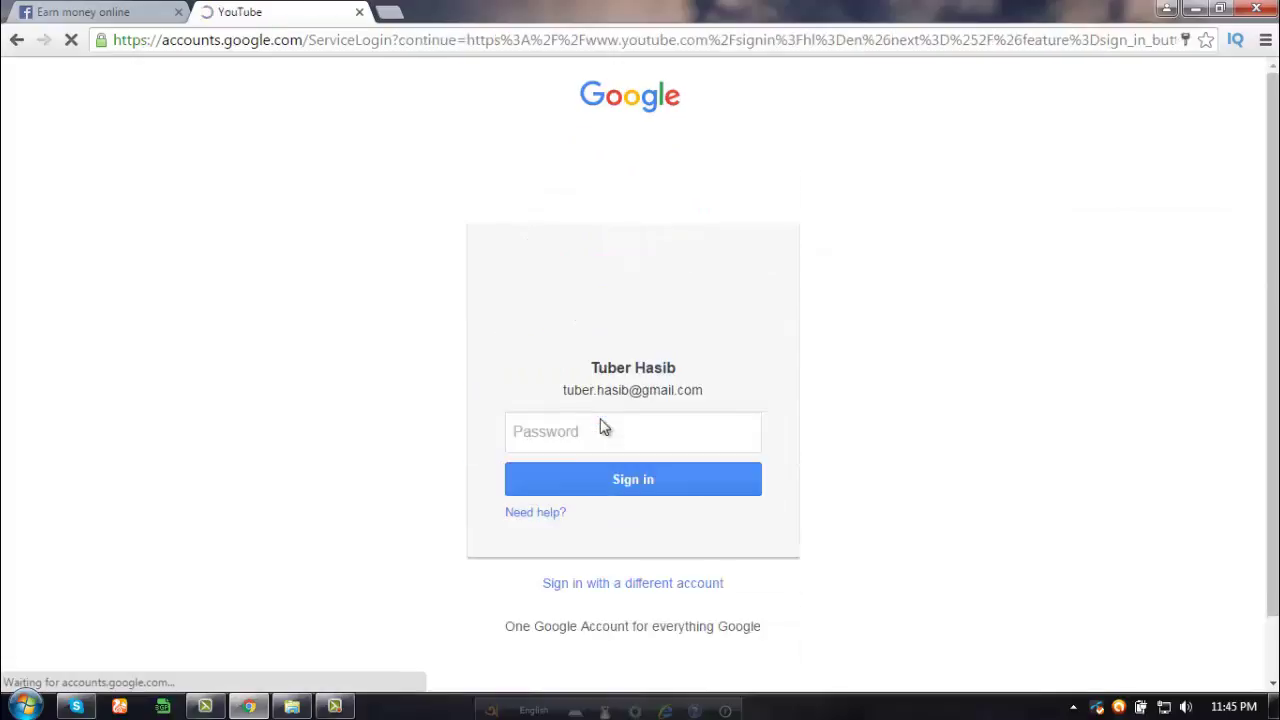
left_click(597, 504)
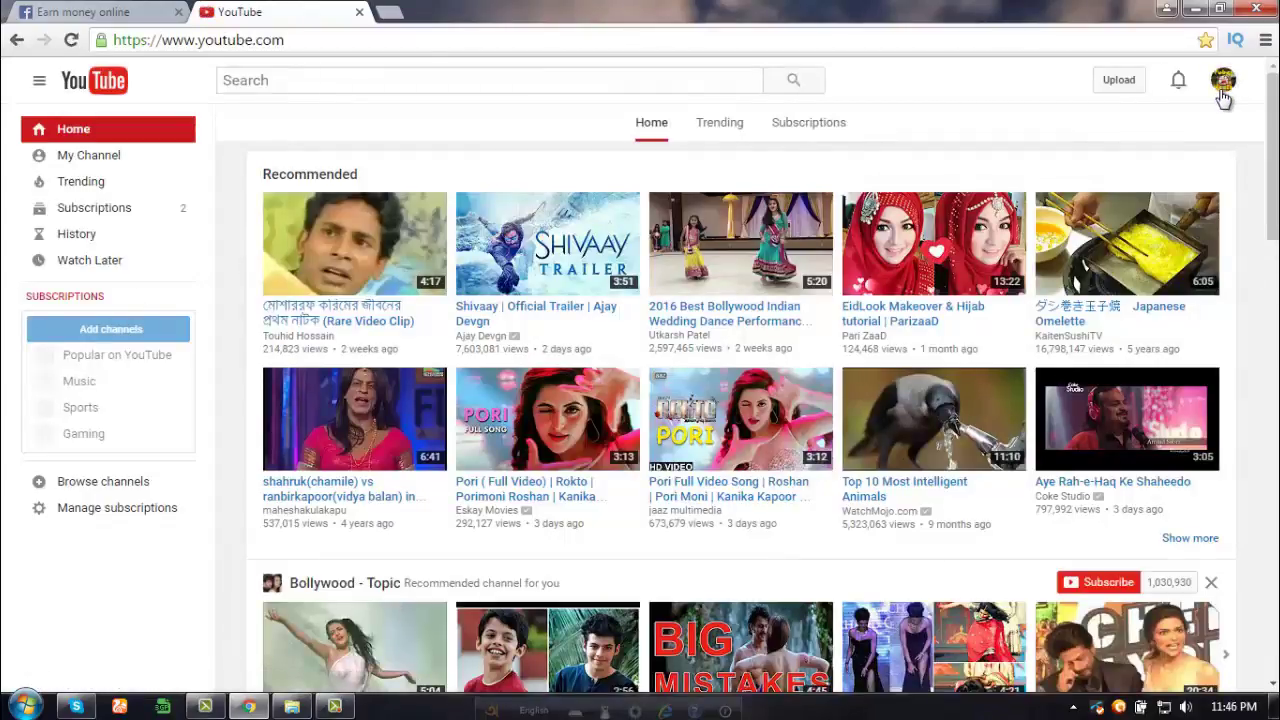
left_click(1223, 90)
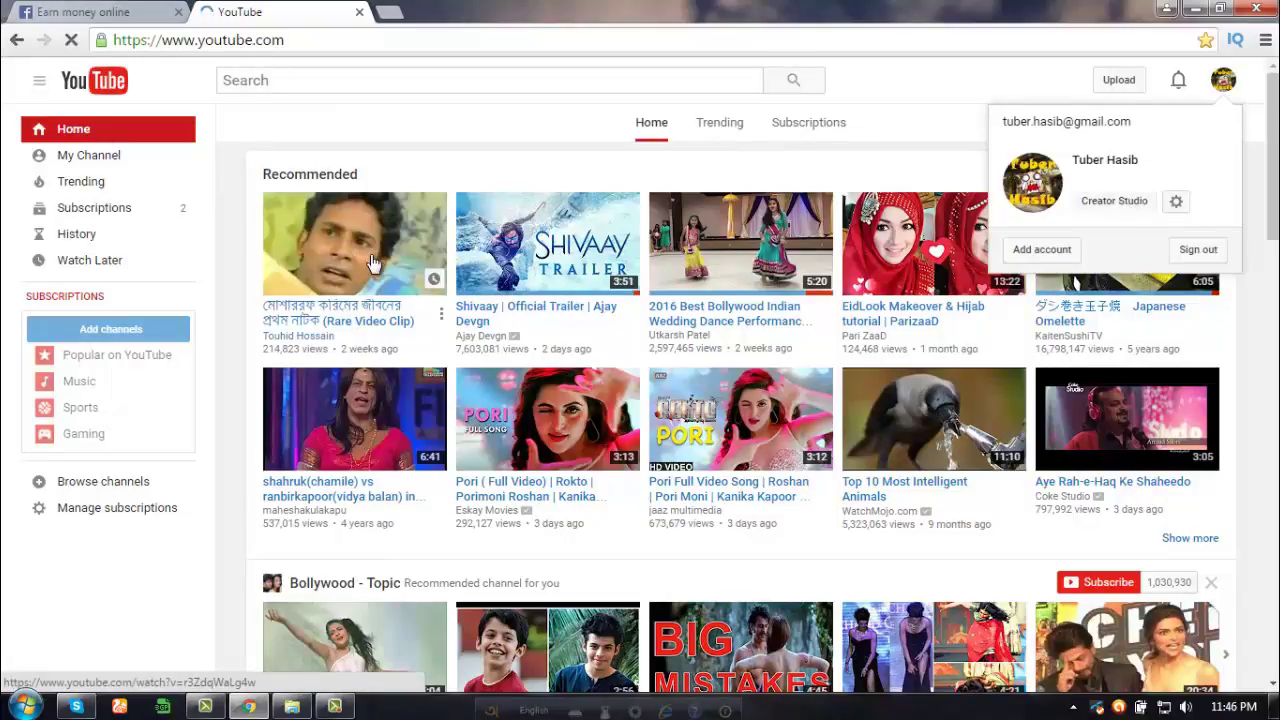
- Go from Creator Studio's Channel Status and features to the monetization settings, confirming AdSense approval
left_click(1100, 201)
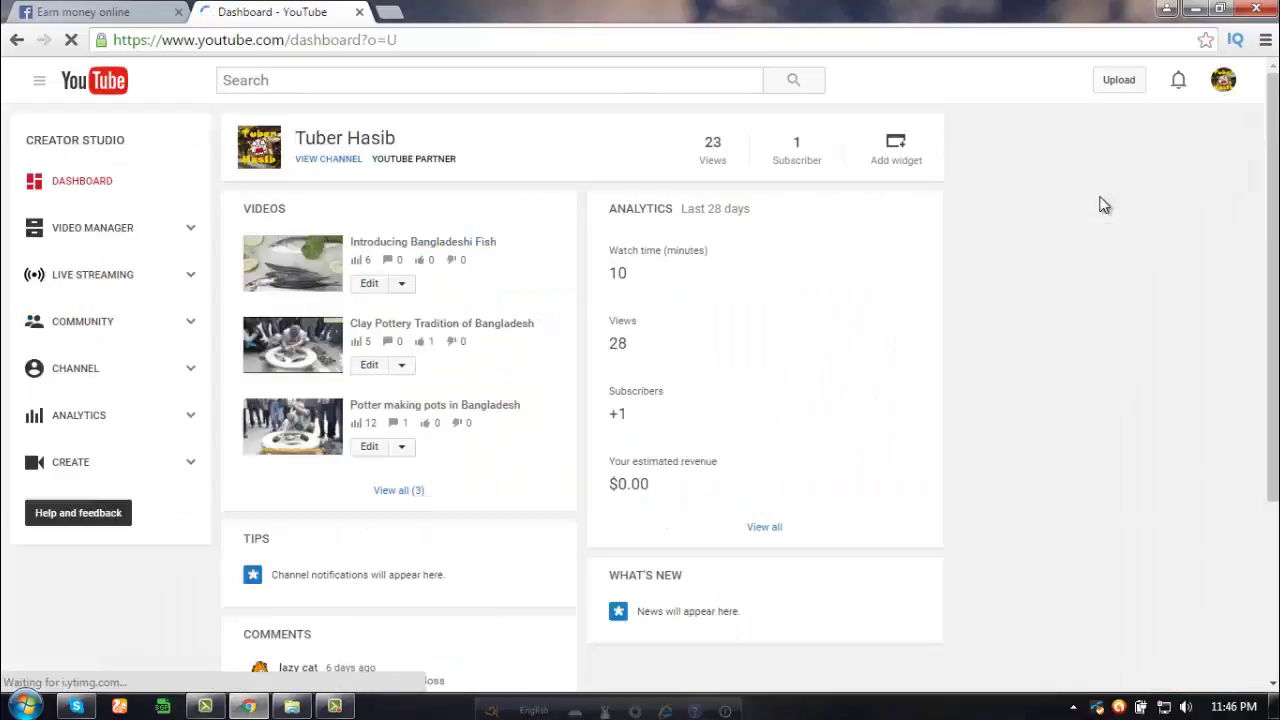
left_click(80, 367)
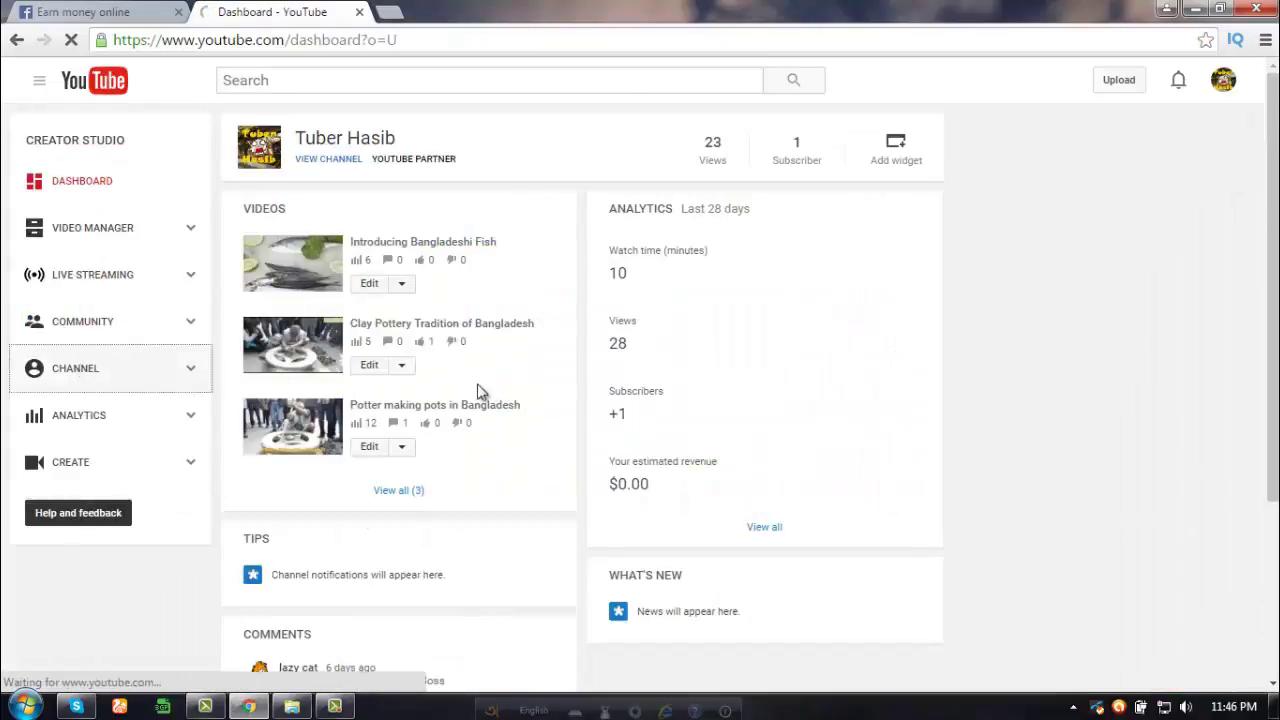
scroll(383, 420, "down", 2)
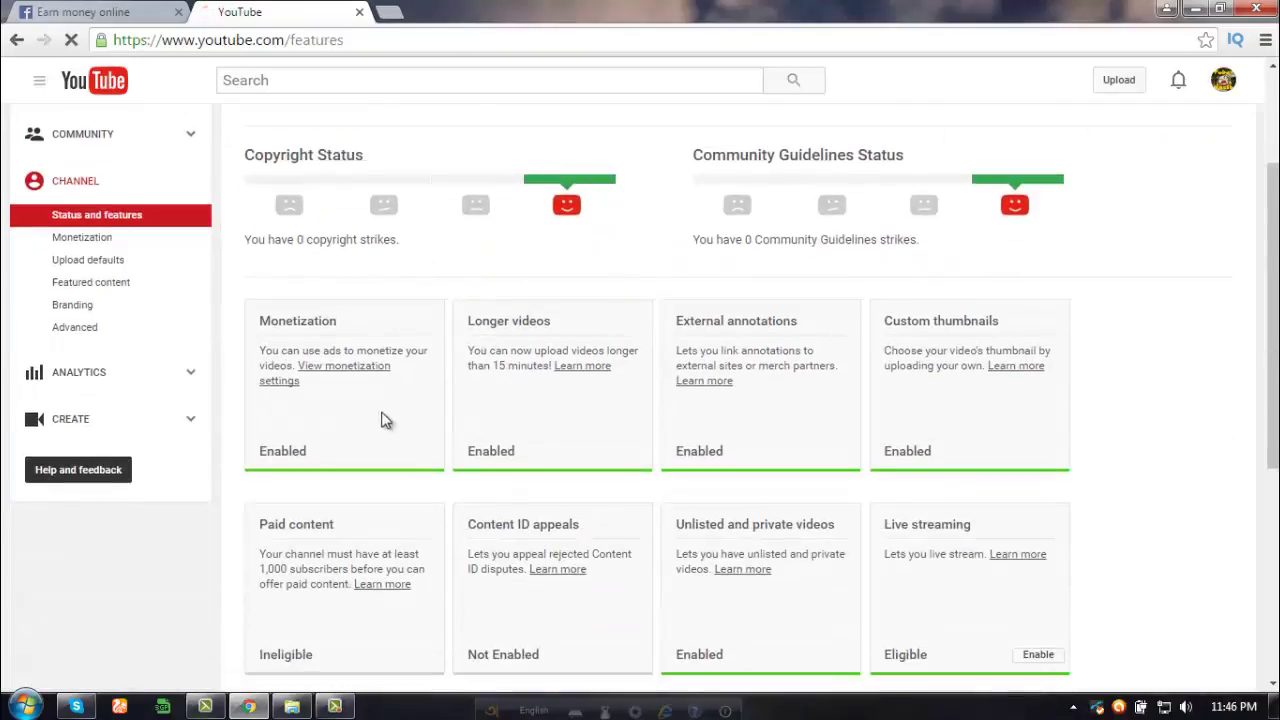
left_click(345, 375)
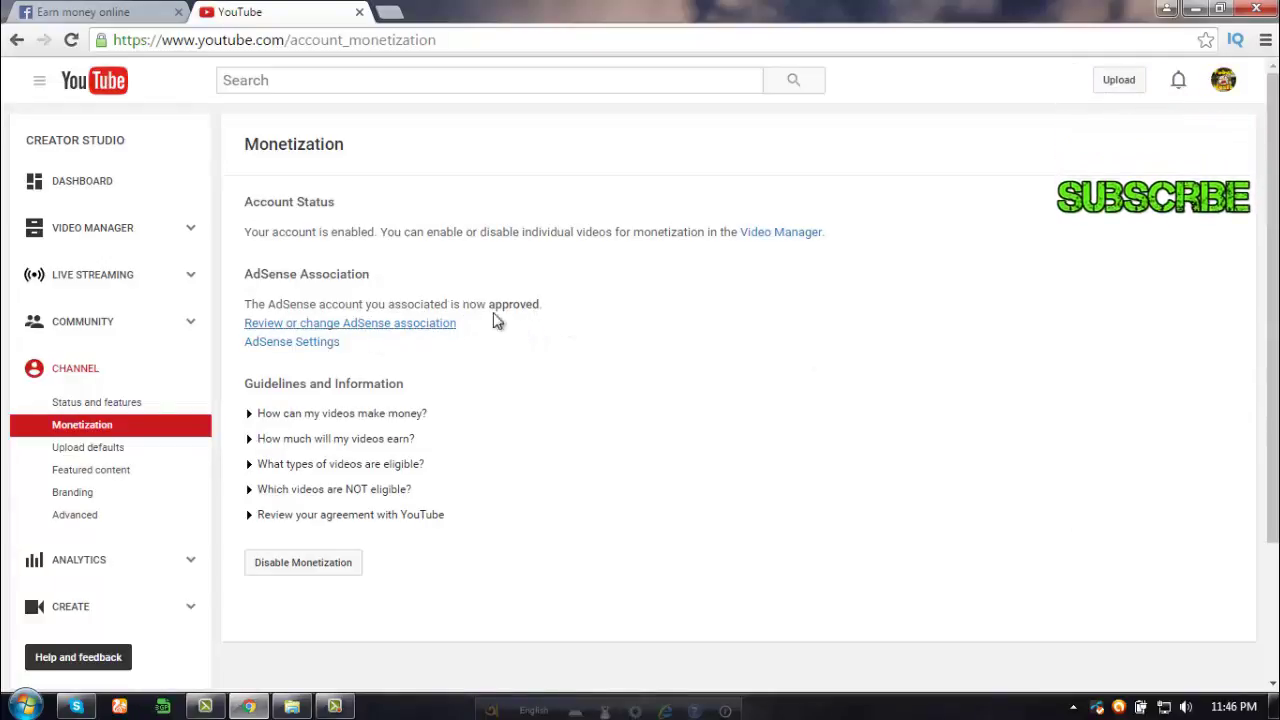
left_click(363, 326)
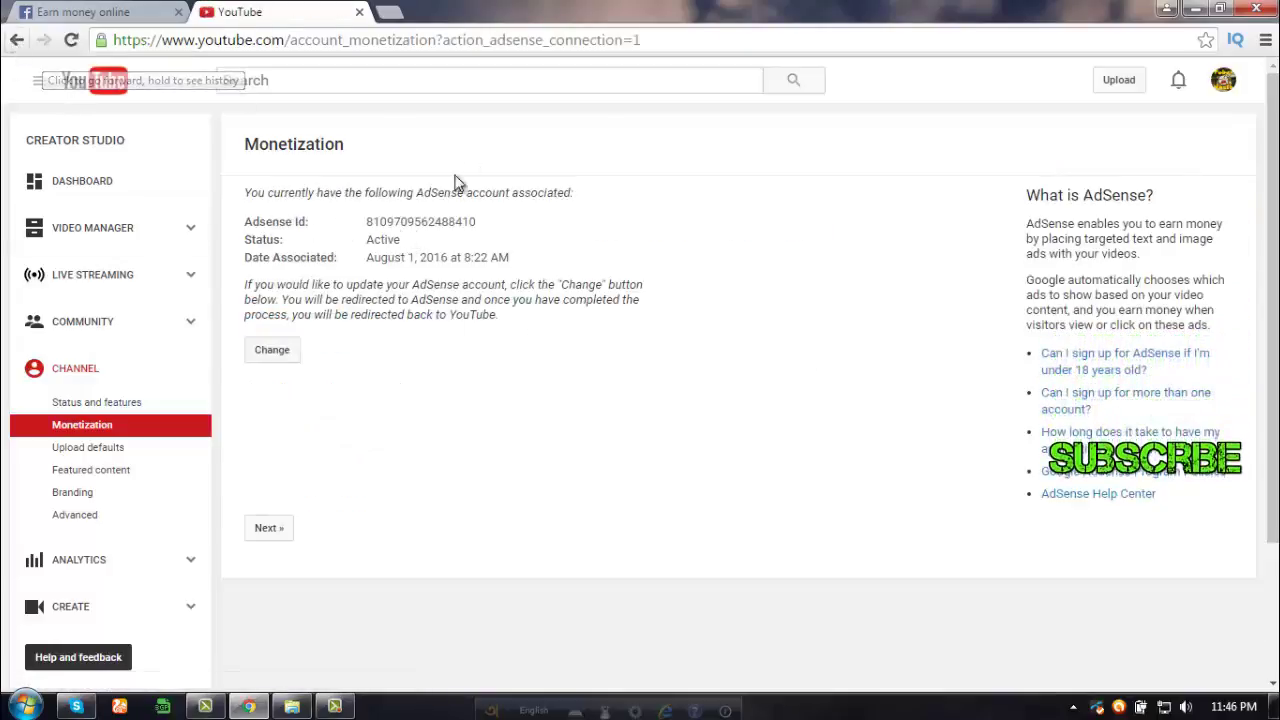
left_click(14, 40)
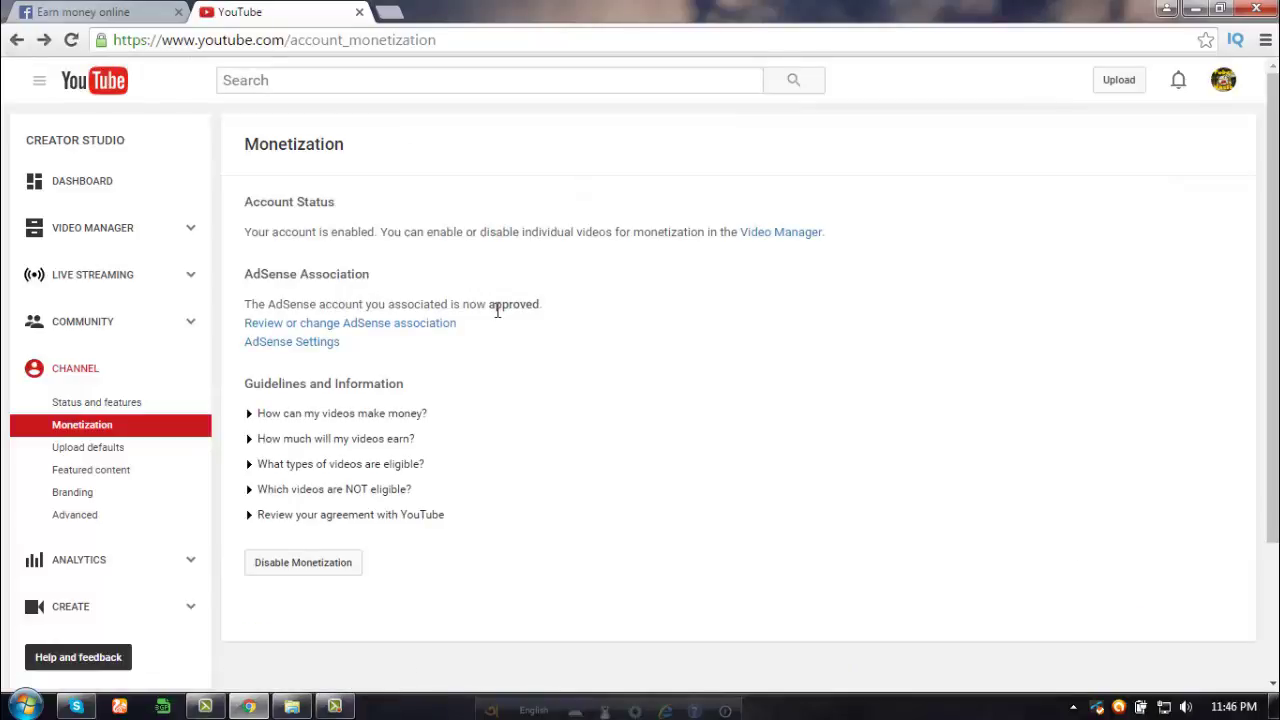
left_click_drag(494, 354, 240, 277)
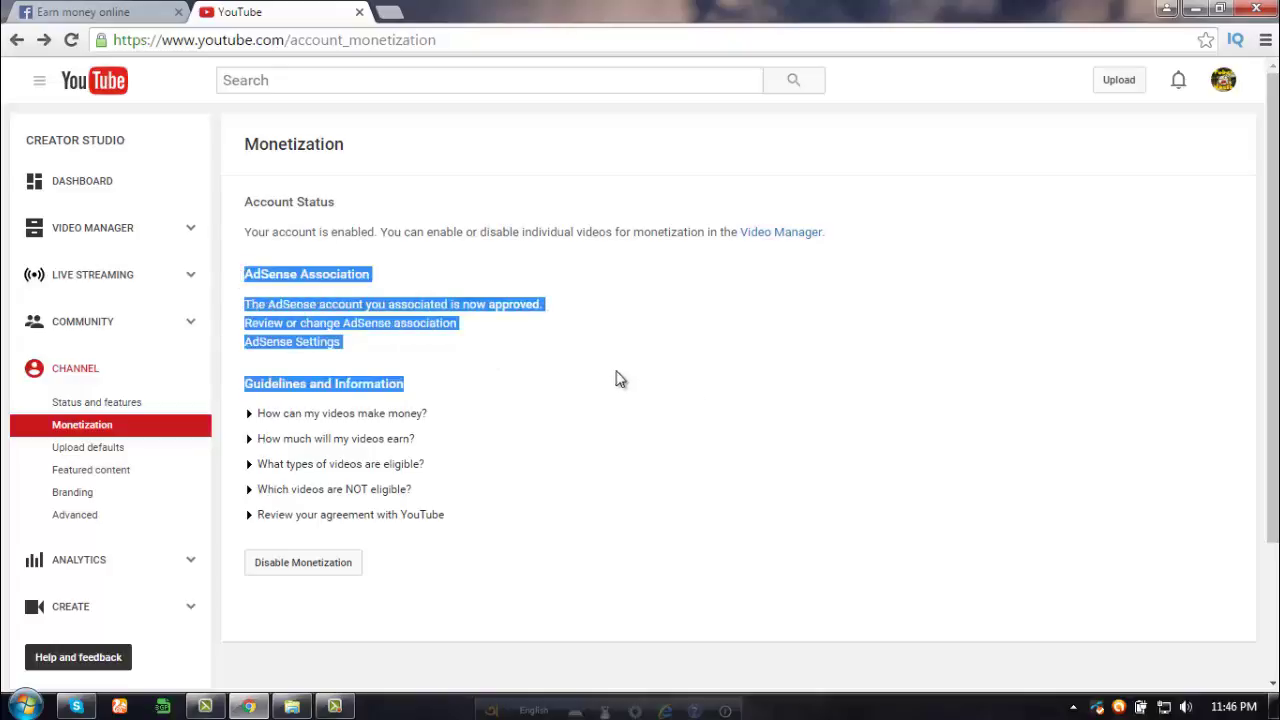
left_click(605, 325)
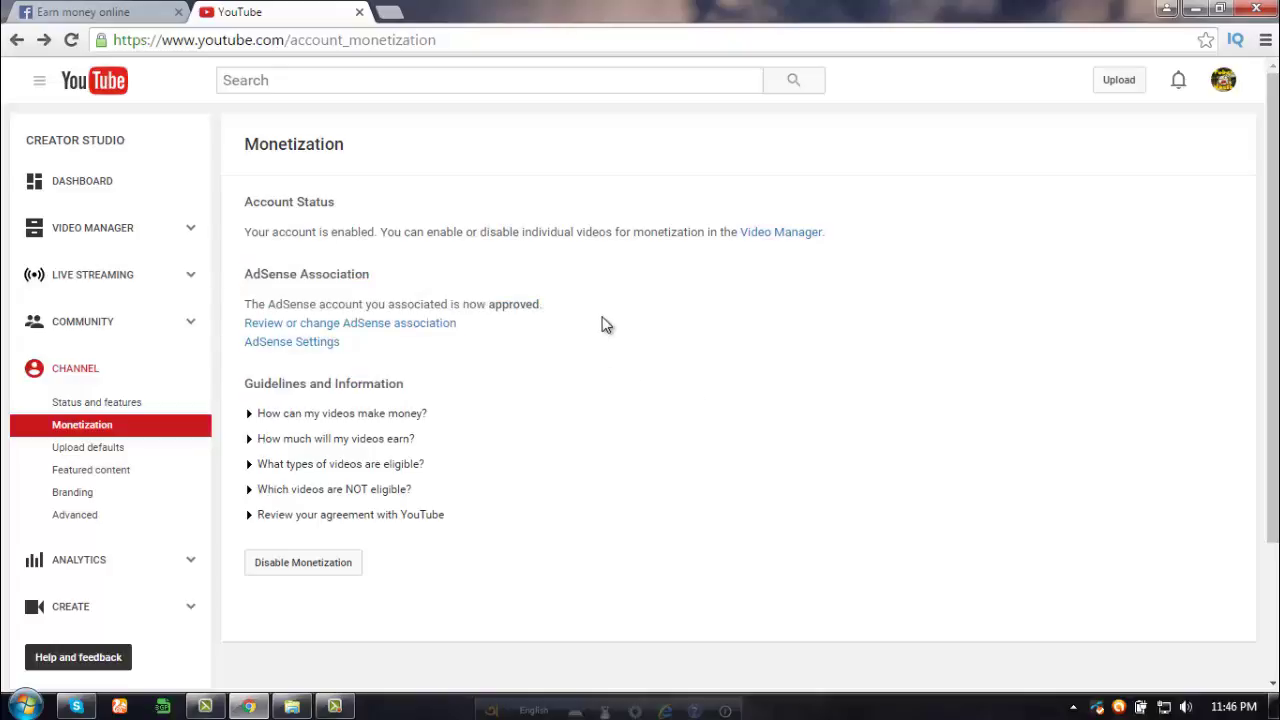